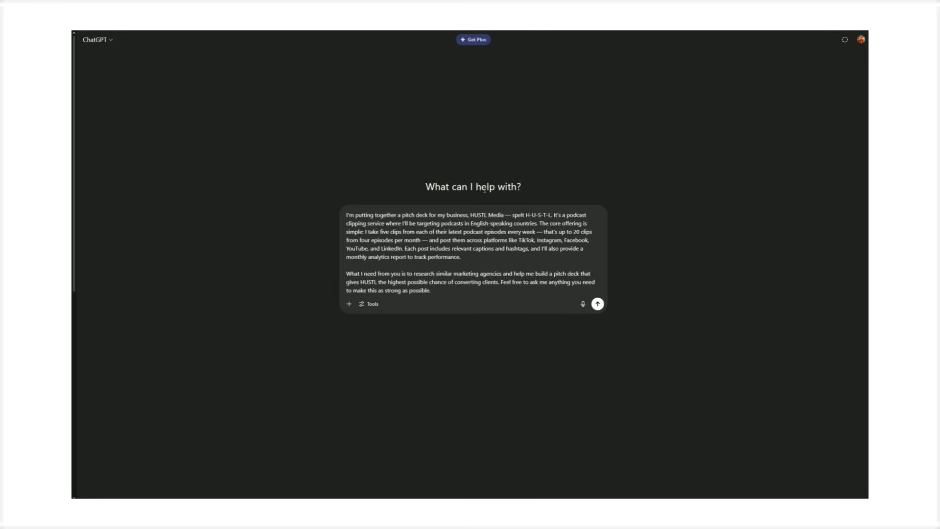
- Switch on deep research and send the HUSTL Media pitch deck request prompt
click(371, 304)
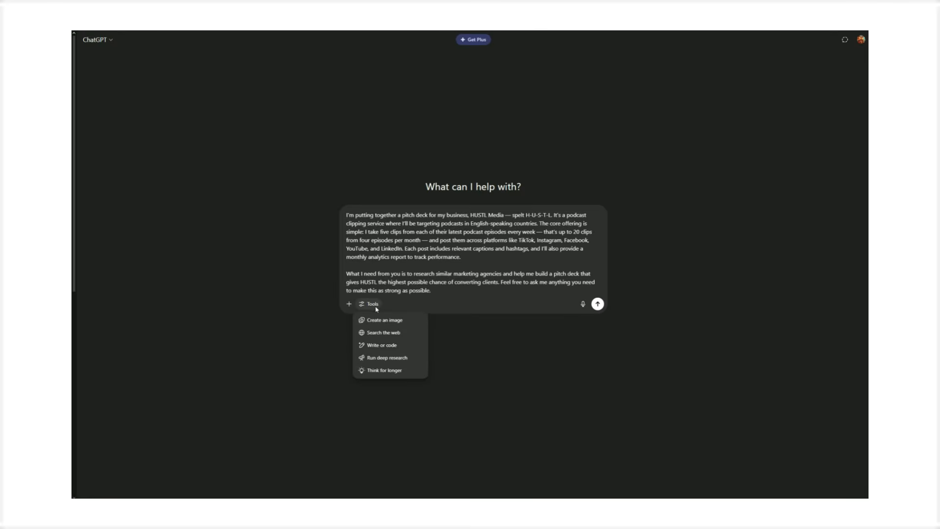
click(401, 360)
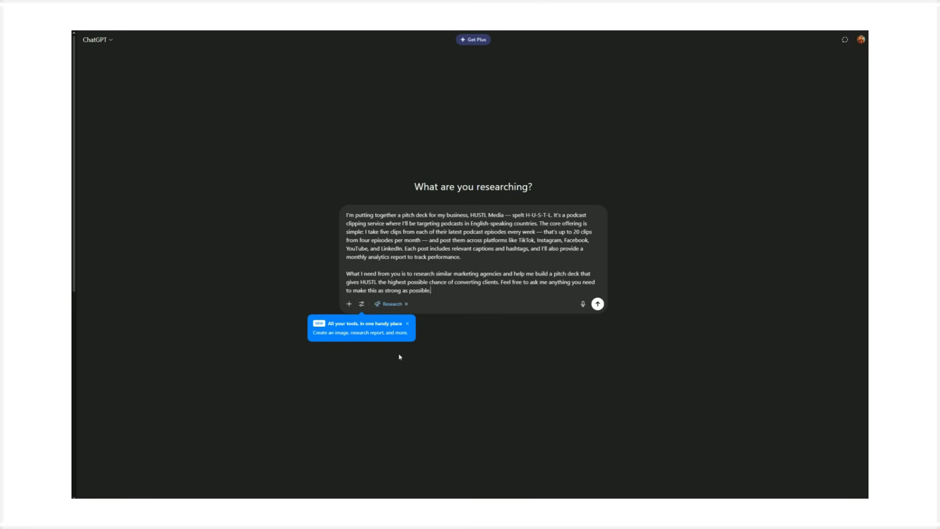
click(346, 216)
click(600, 305)
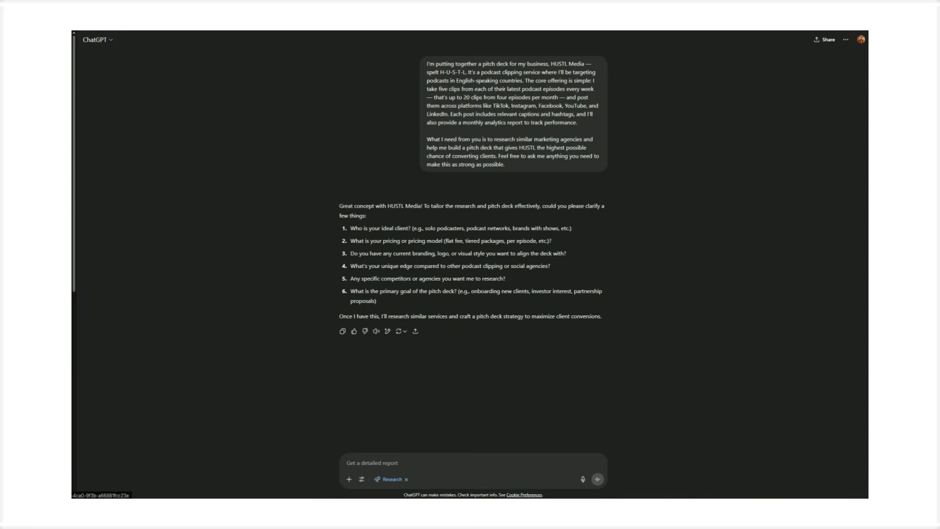
- Paste answers to the six clarifying questions and send them to start the research
text(1.) Anyone who can afford the service initially 2.) 250 a month in pounds flat retainer fee 3.) Hustl Media 4.) Ran by a marketing expert with 7 years in the space, with a speciality at growing using short form content 5.) no, i'd like you to do that research 6.) Onboading new clients)
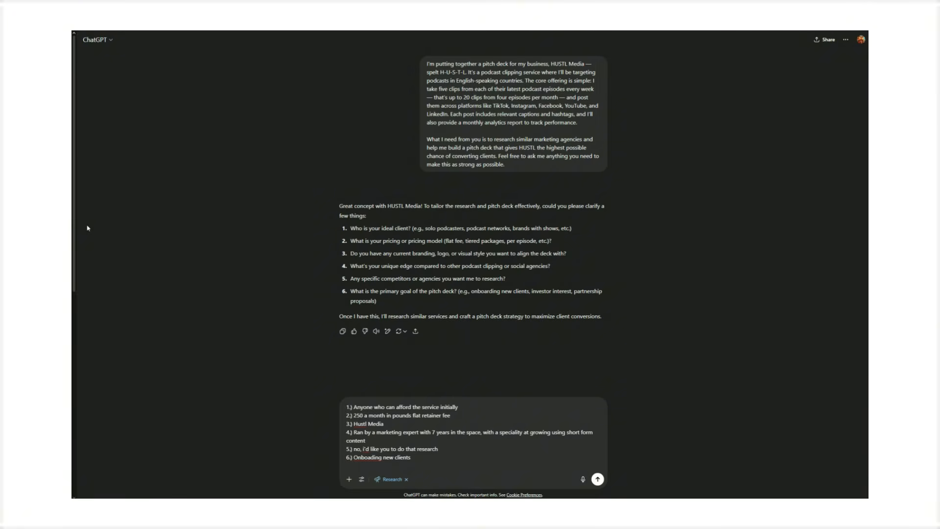
double_click(598, 478)
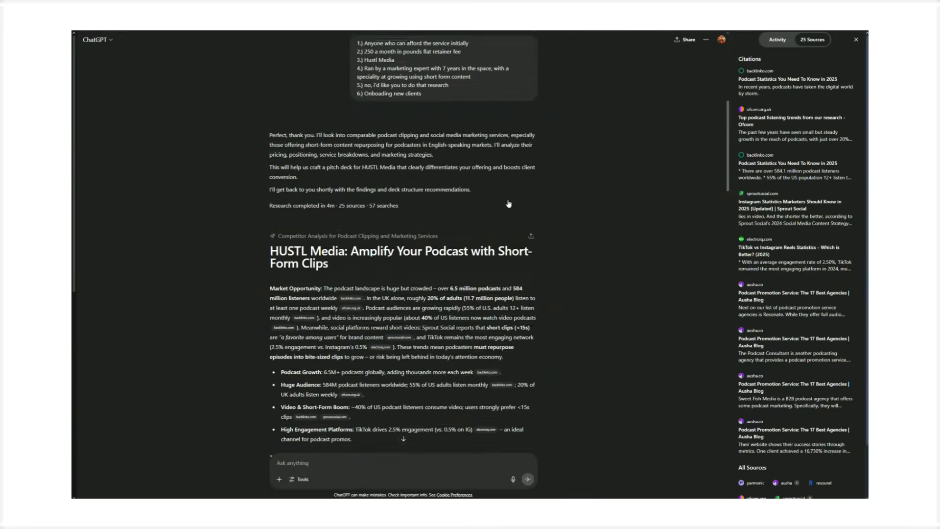
- Review the research activity log and the list of cited sources
scroll(441, 201, up, 1)
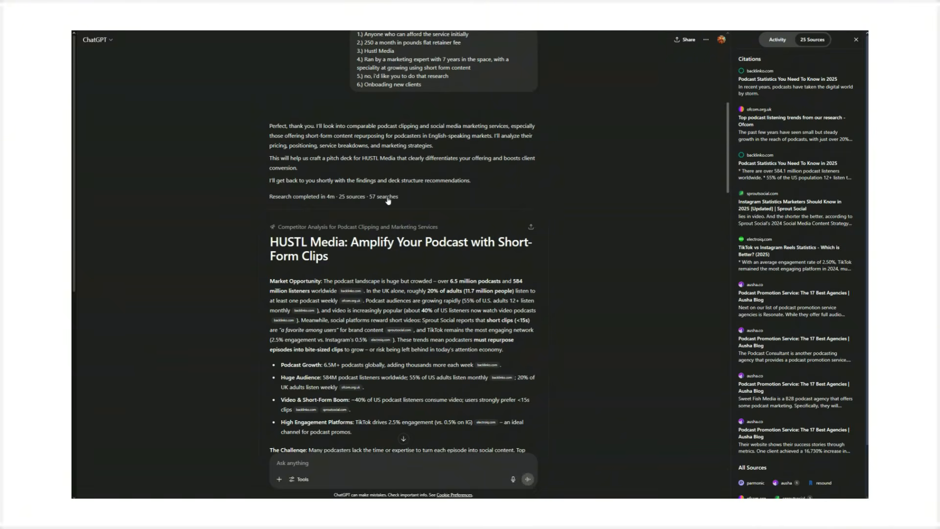
click(777, 40)
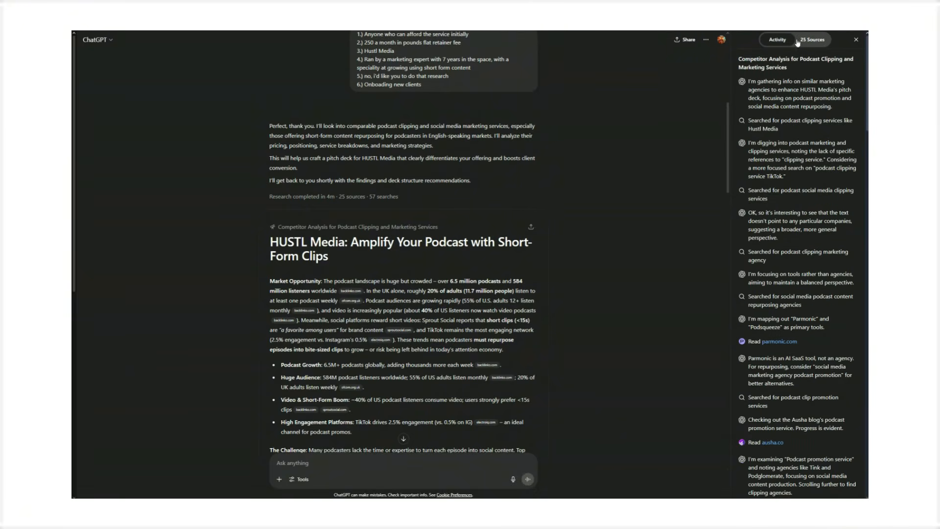
scroll(812, 170, down, 3)
scroll(812, 170, down, 10)
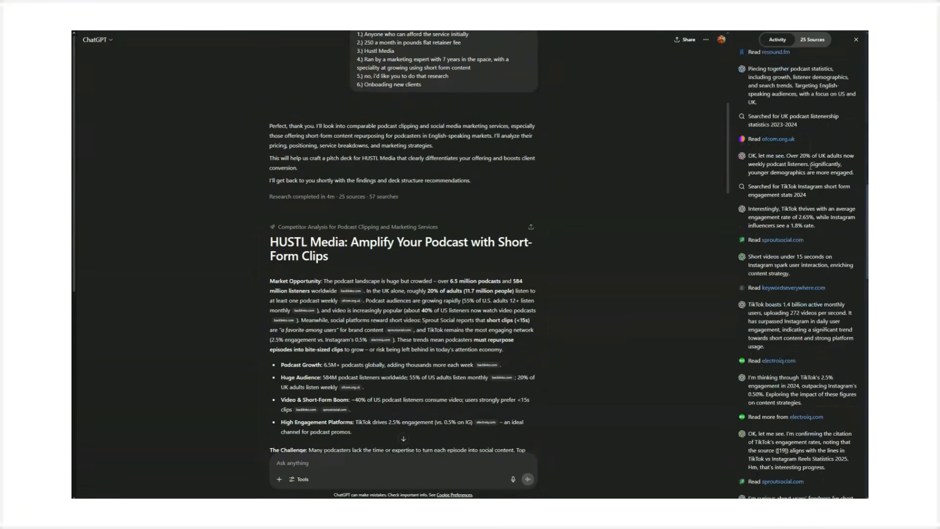
scroll(781, 178, down, 10)
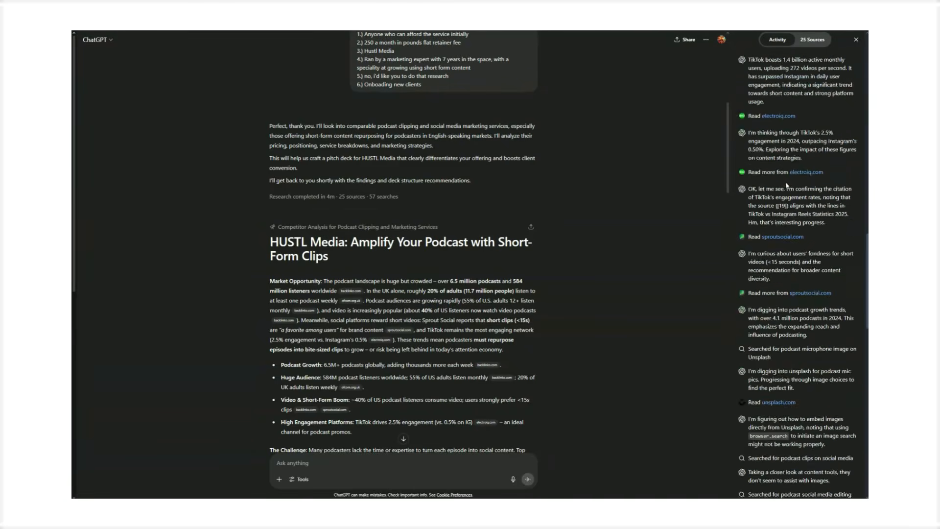
scroll(786, 182, up, 10)
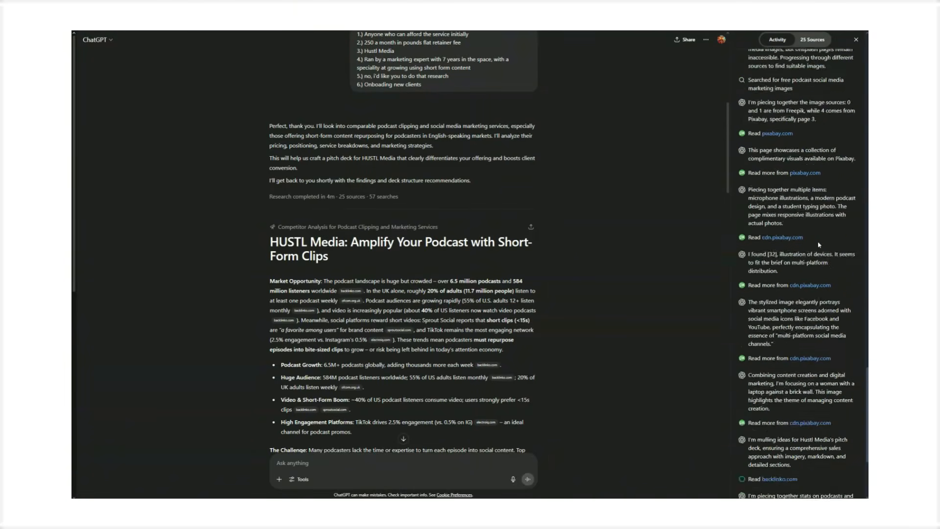
scroll(812, 244, up, 10)
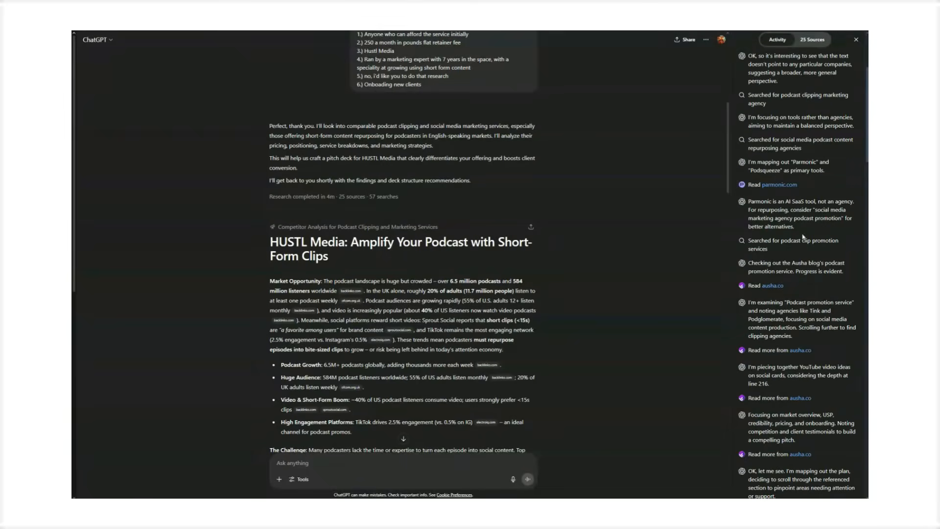
click(810, 41)
scroll(803, 161, down, 1)
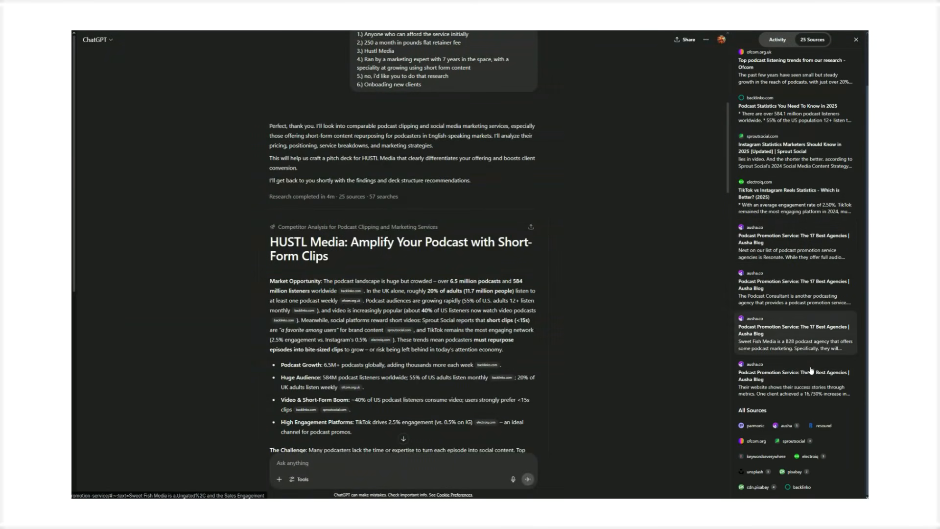
scroll(785, 399, up, 2)
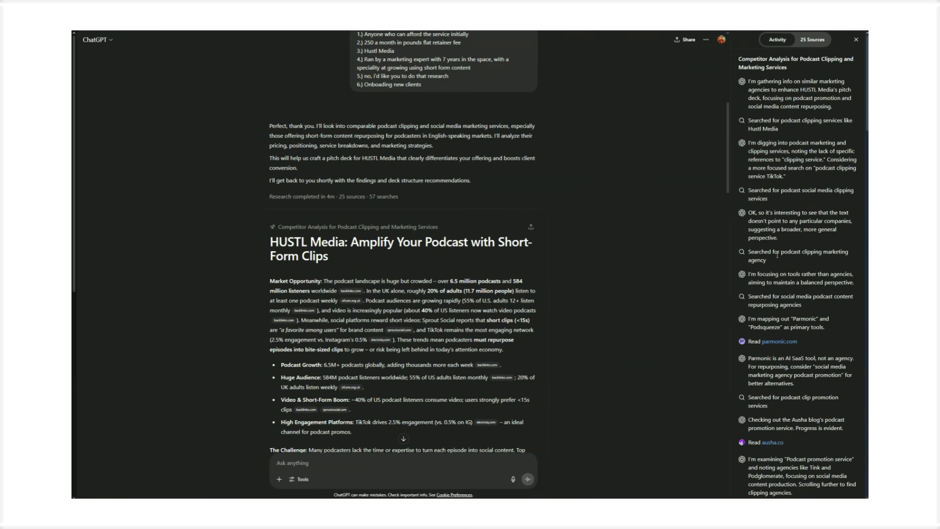
scroll(777, 255, down, 15)
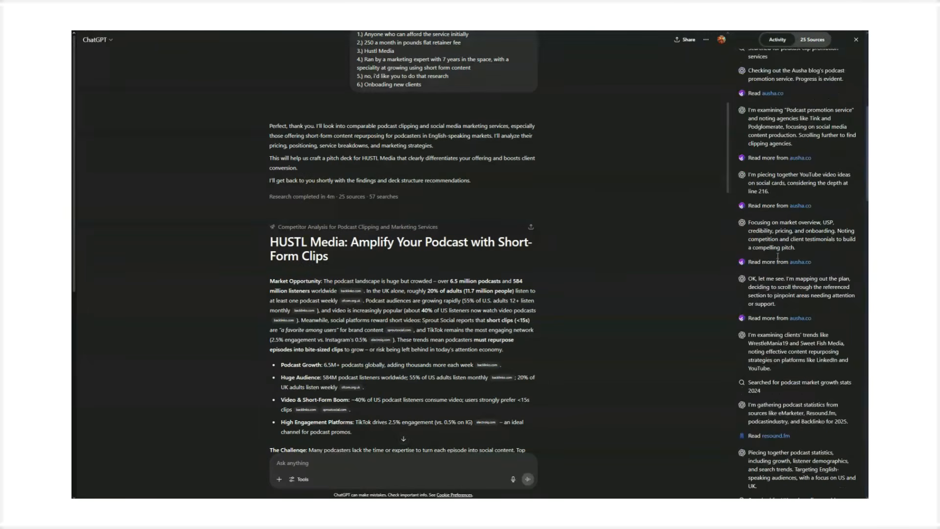
scroll(777, 256, down, 15)
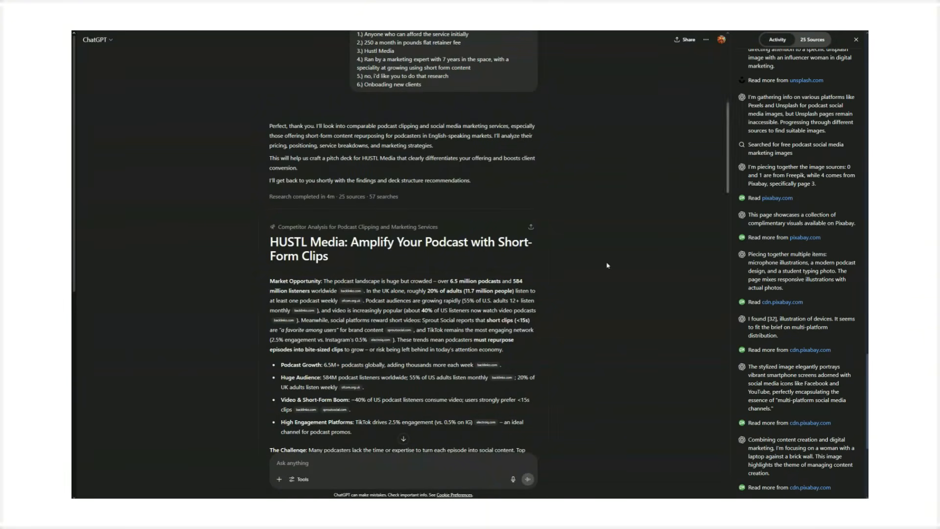
- Read through the generated HUSTL Media pitch deck report down to the PDF download link
scroll(342, 277, down, 5)
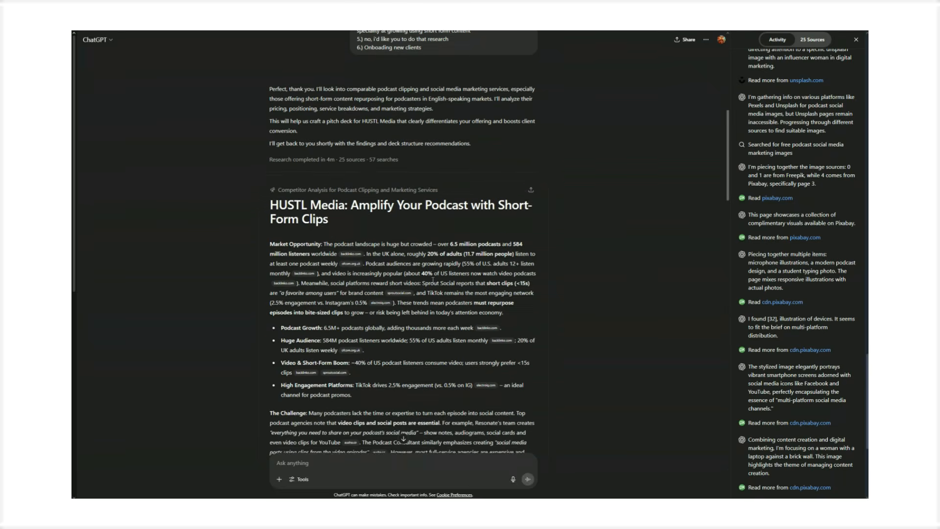
scroll(419, 243, down, 15)
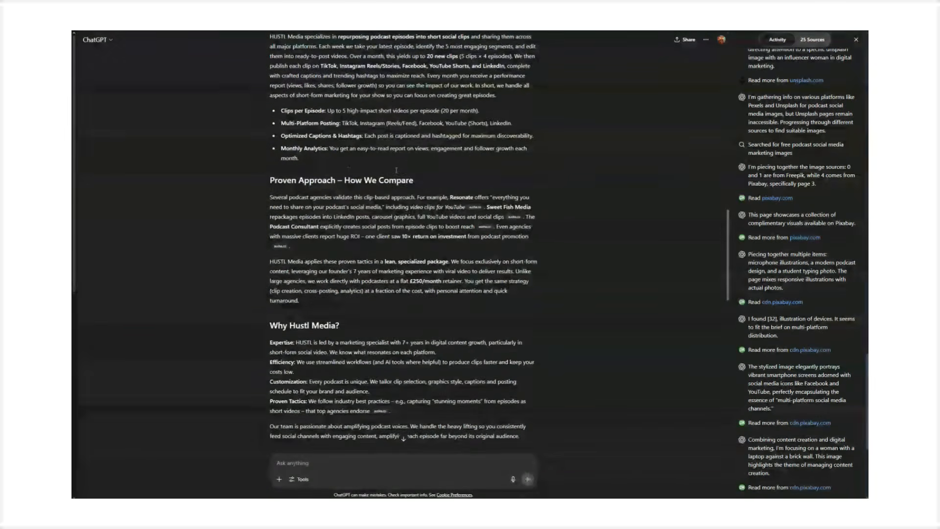
scroll(462, 265, down, 6)
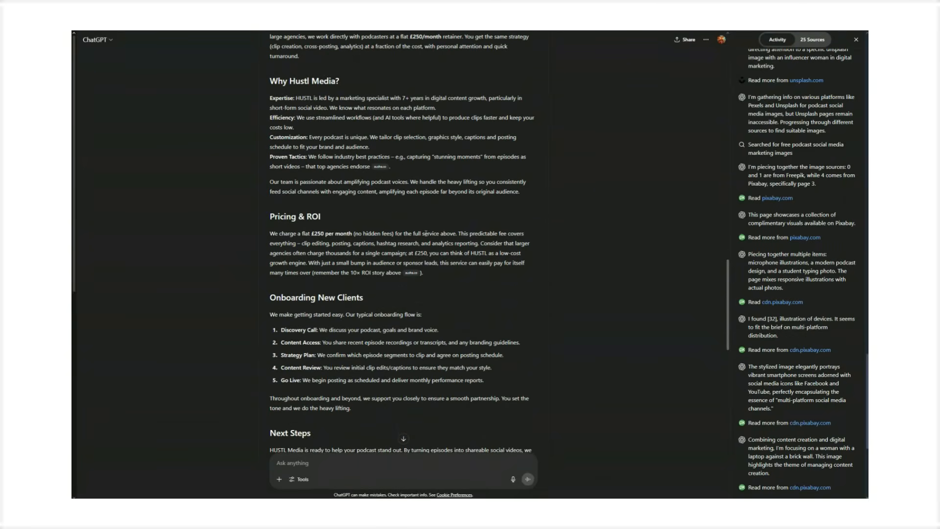
scroll(426, 233, up, 1)
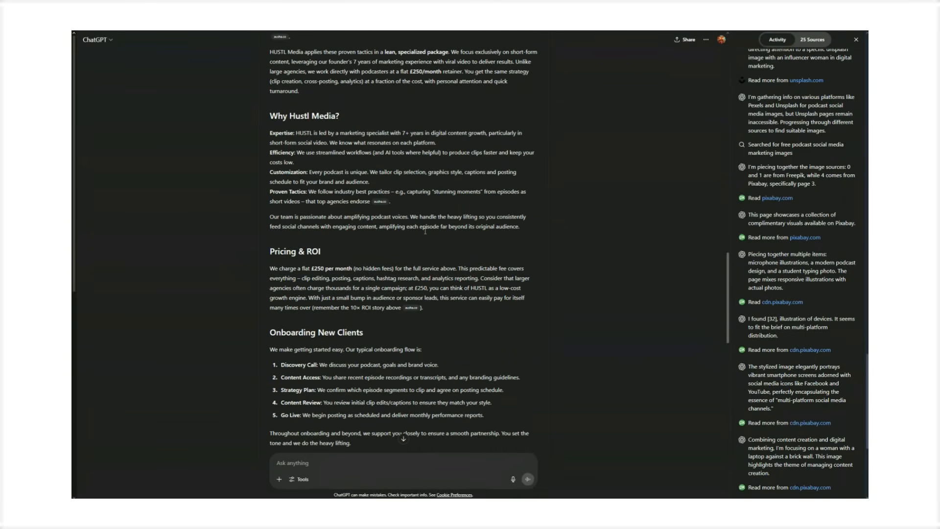
scroll(425, 231, down, 7)
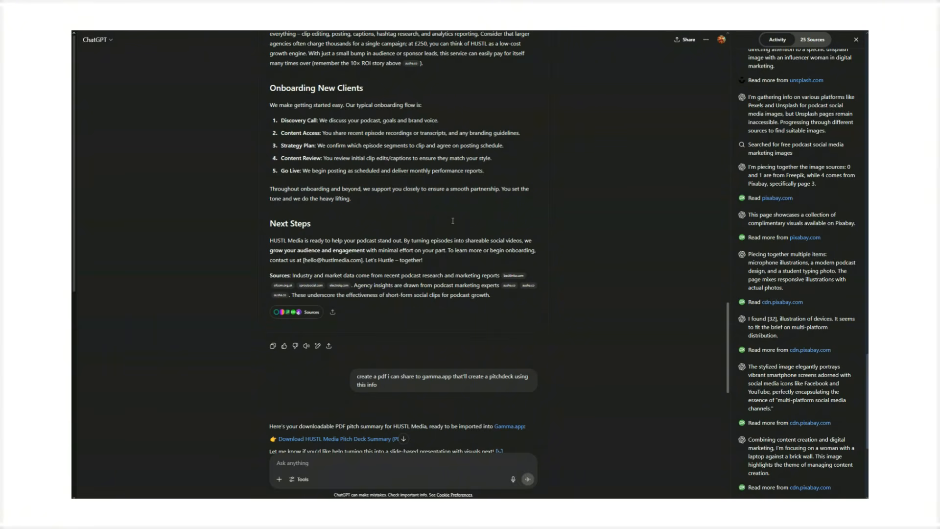
scroll(453, 221, down, 4)
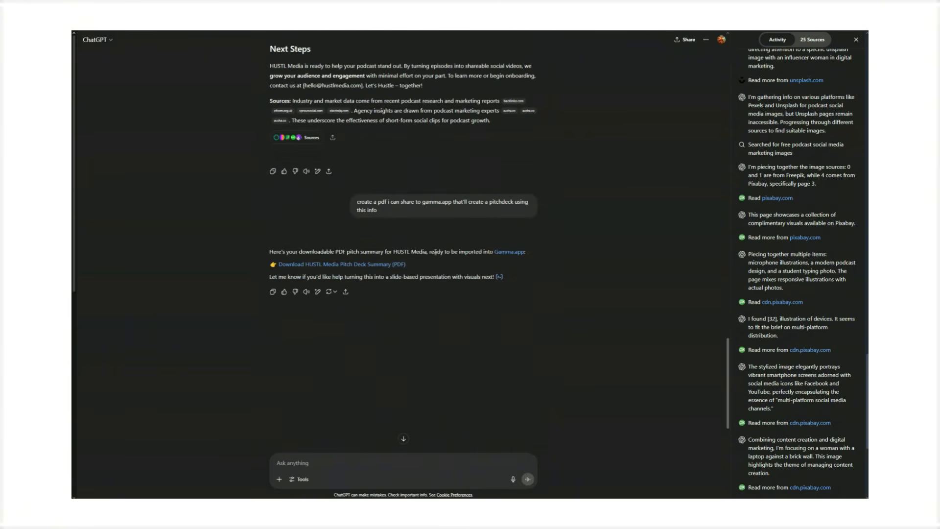
- Download the HUSTL Media Pitch Deck Summary PDF
drag(416, 268, 278, 265)
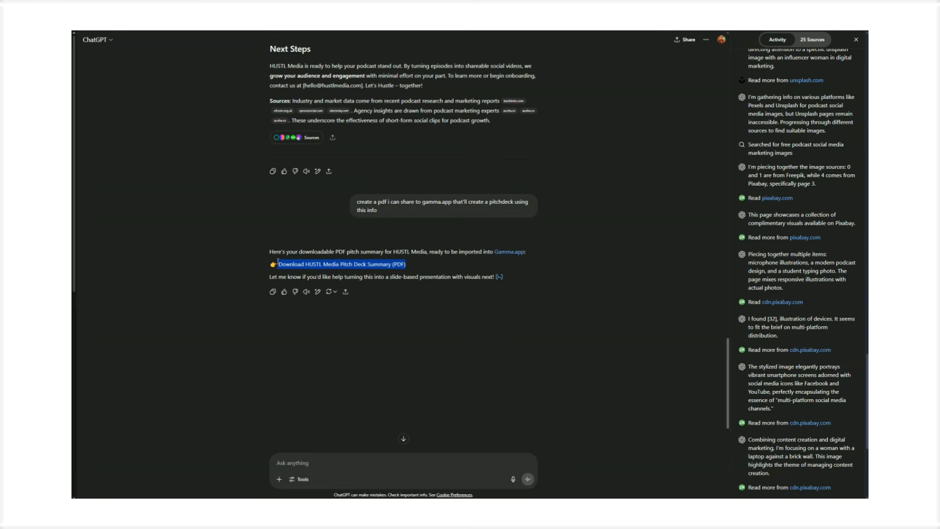
click(389, 268)
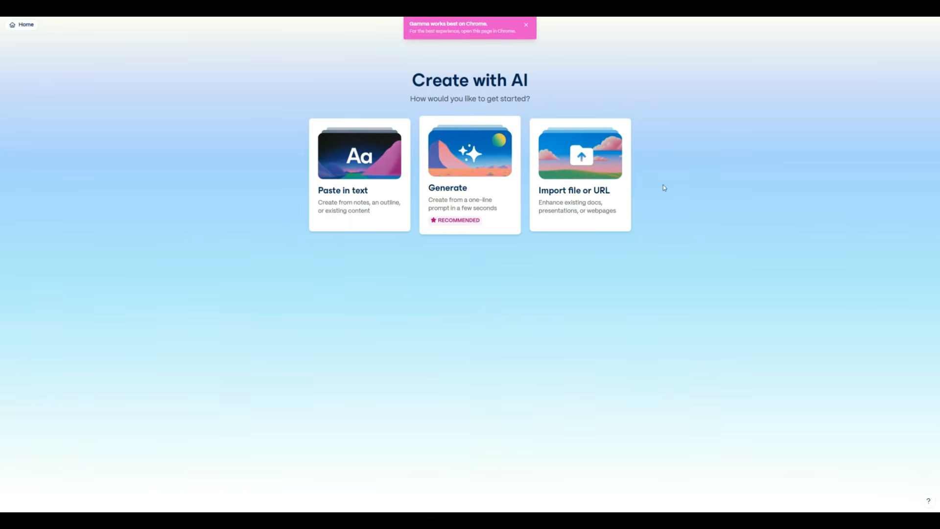
- Import HUSTL_Media_Pitch_Deck_Summary.pdf with AI as a Presentation and continue
click(617, 220)
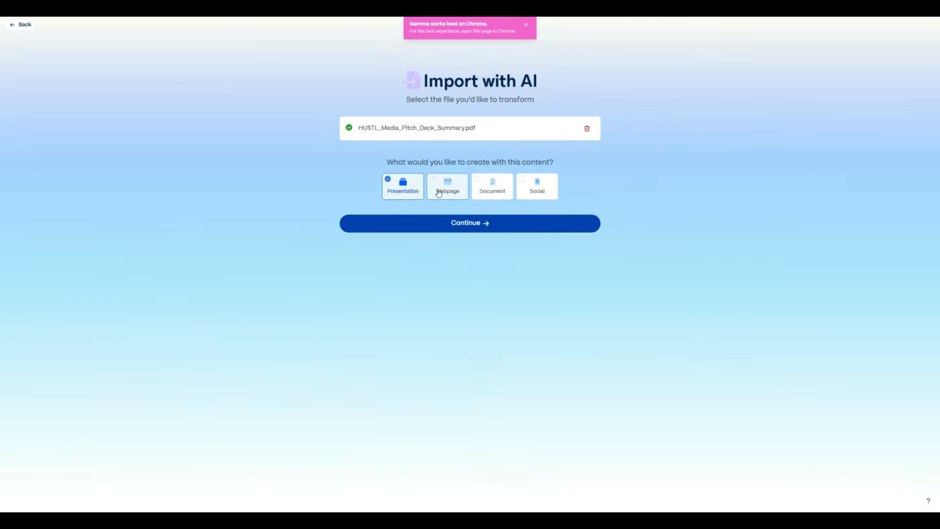
click(507, 188)
click(531, 190)
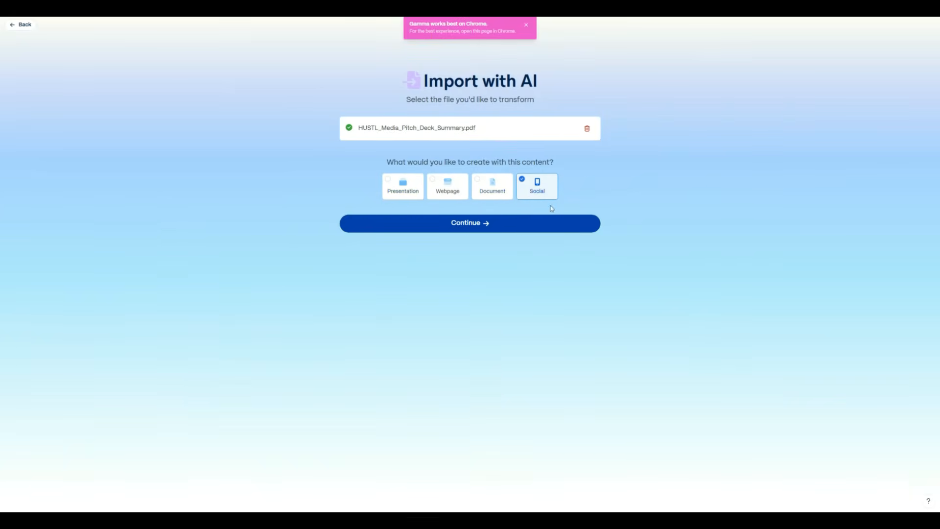
click(400, 192)
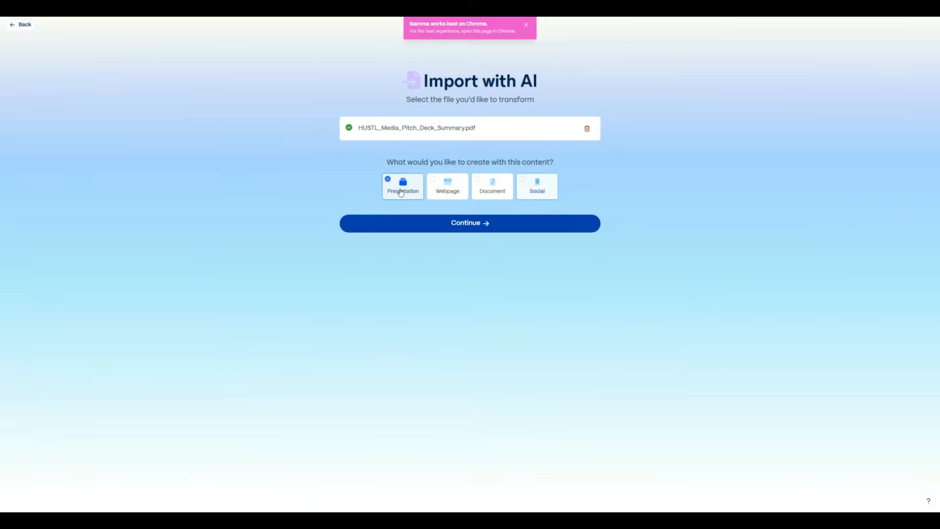
click(414, 223)
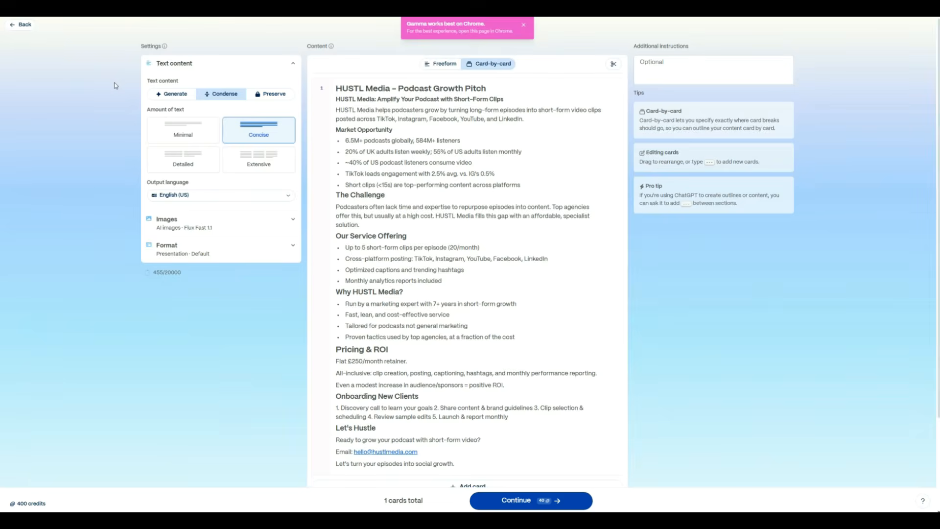
- Set the text content mode to Preserve
click(169, 95)
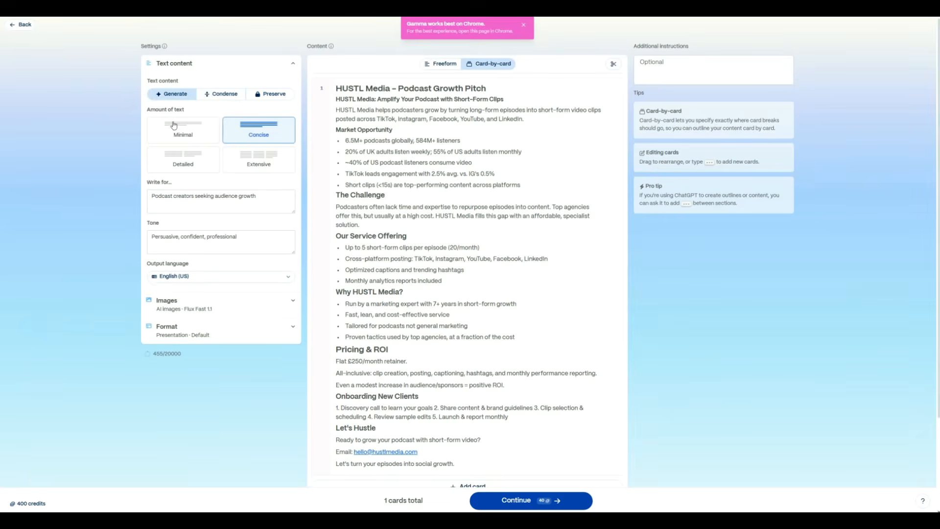
click(225, 98)
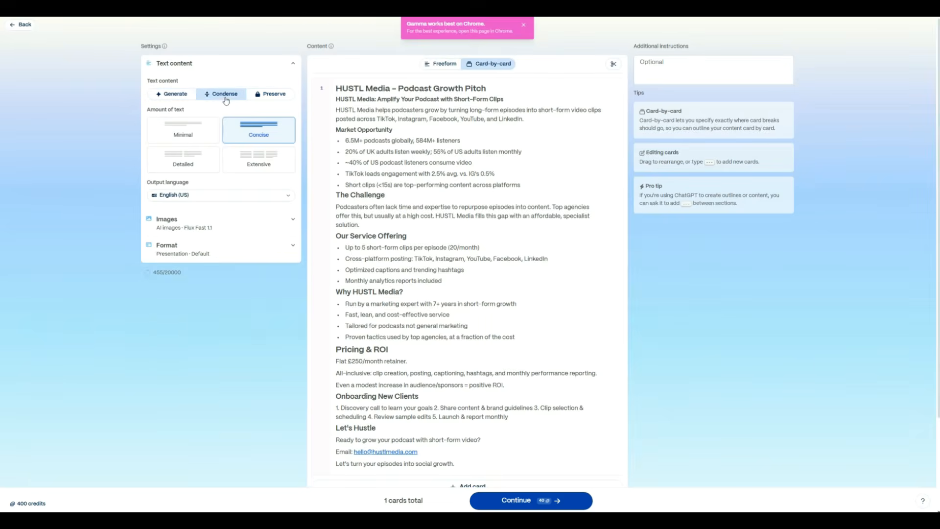
click(270, 94)
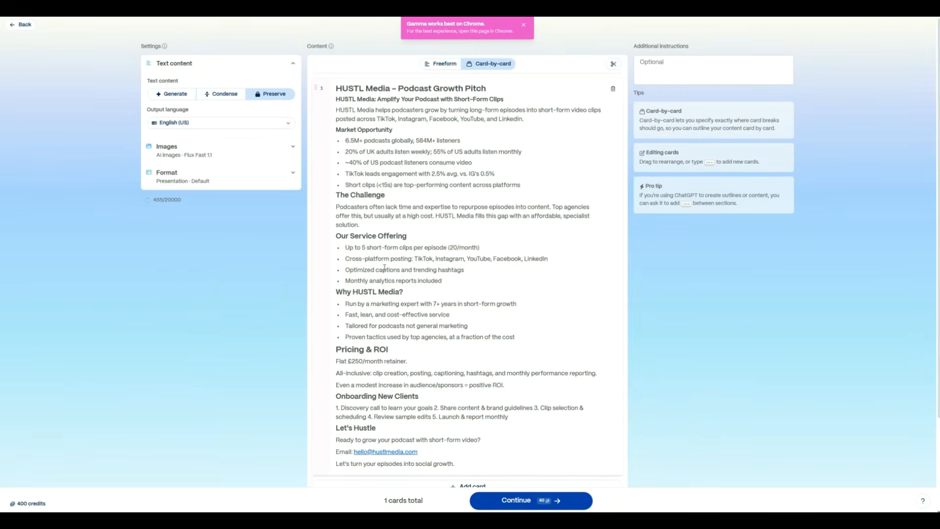
scroll(385, 268, down, 2)
scroll(343, 269, up, 2)
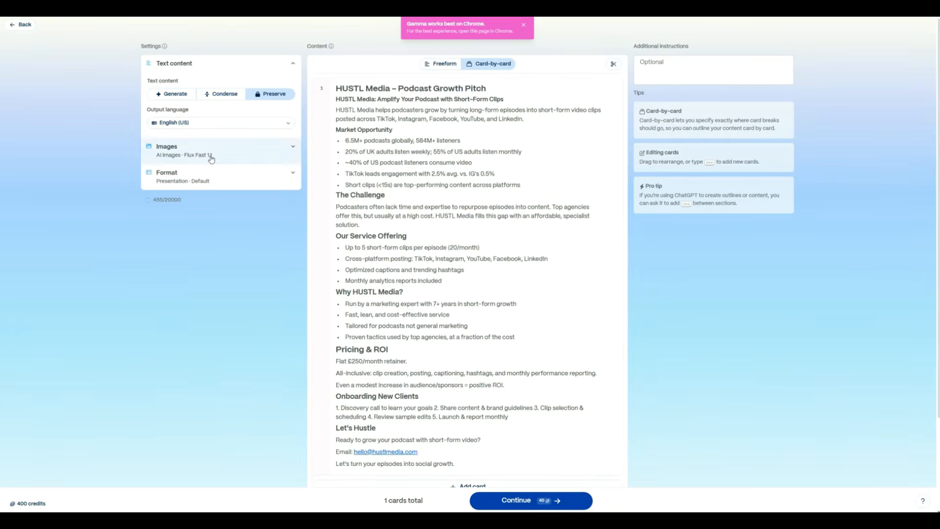
- Keep AI images as the image source and set the AI image model to Flux Kontext Fast
click(196, 148)
click(203, 181)
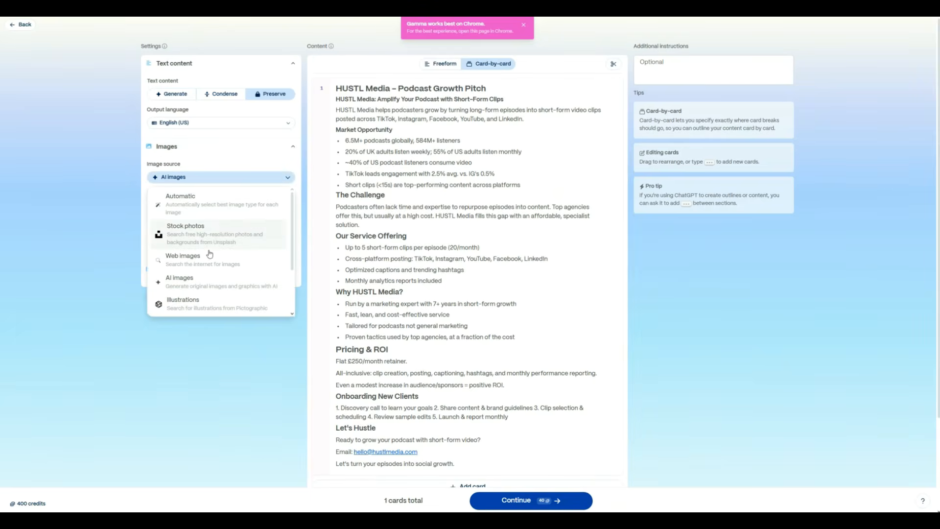
click(192, 183)
click(207, 251)
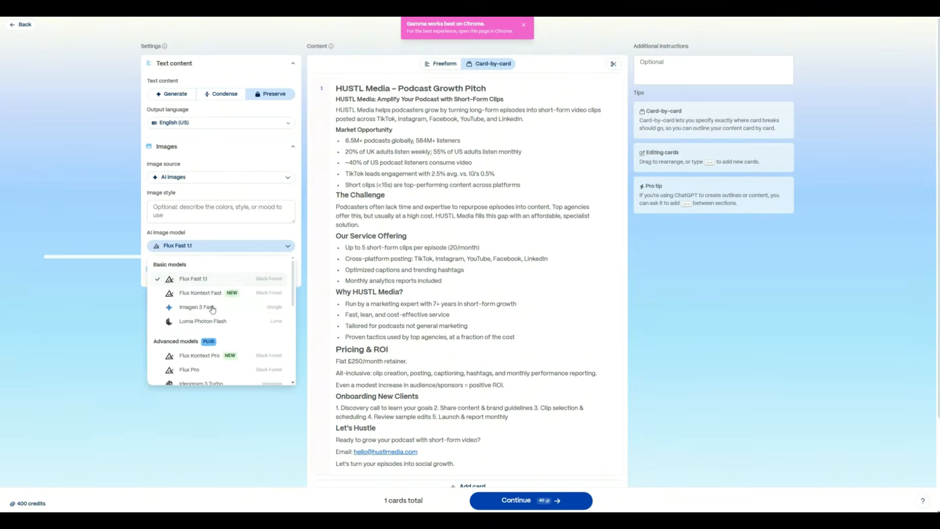
scroll(220, 313, down, 5)
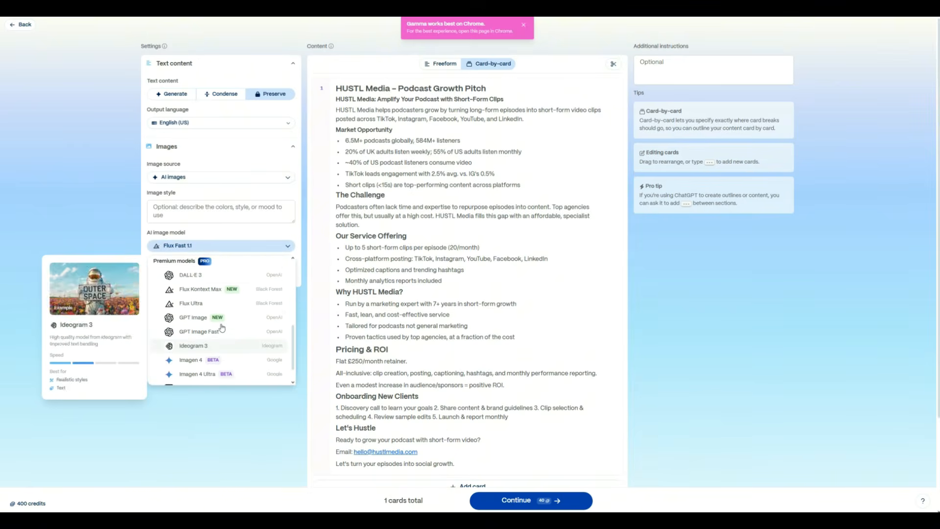
scroll(221, 319, up, 5)
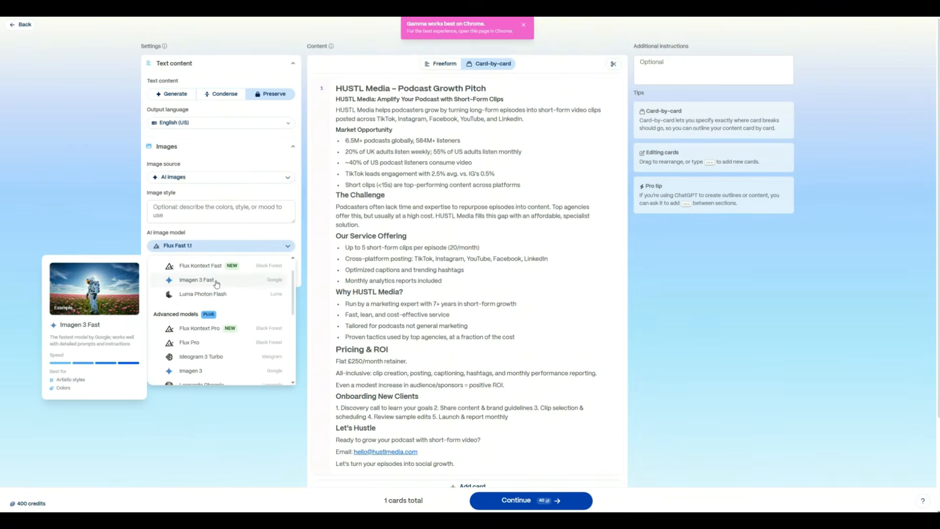
scroll(220, 294, down, 1)
scroll(232, 303, up, 1)
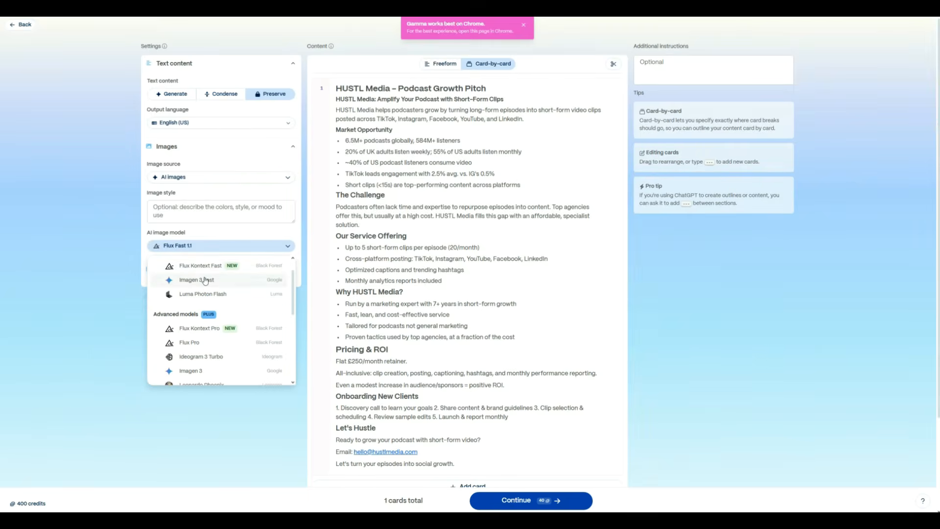
click(197, 267)
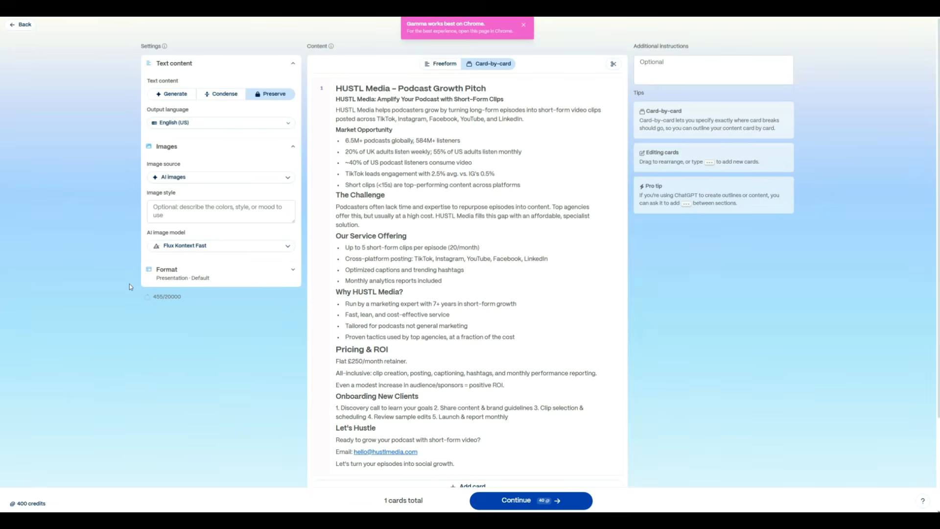
- Keep the Presentation format and continue to theme selection
click(205, 274)
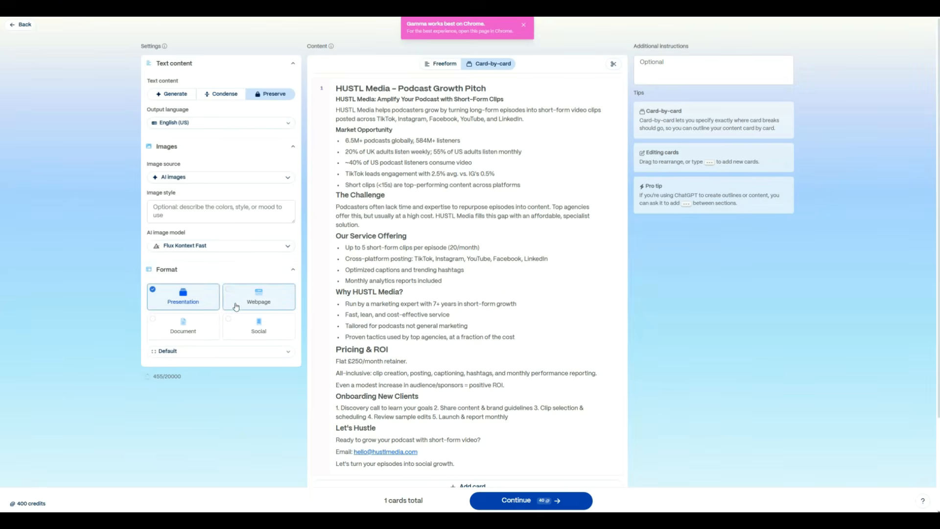
click(174, 271)
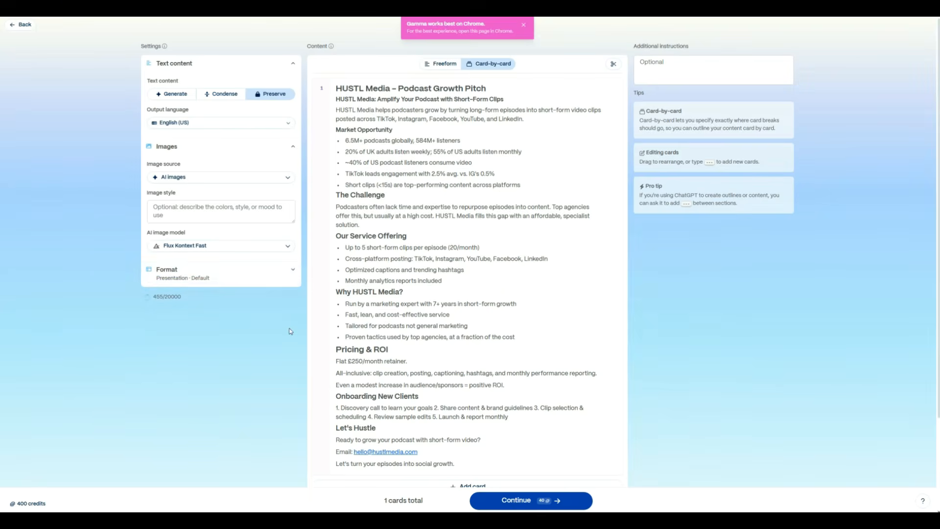
click(541, 500)
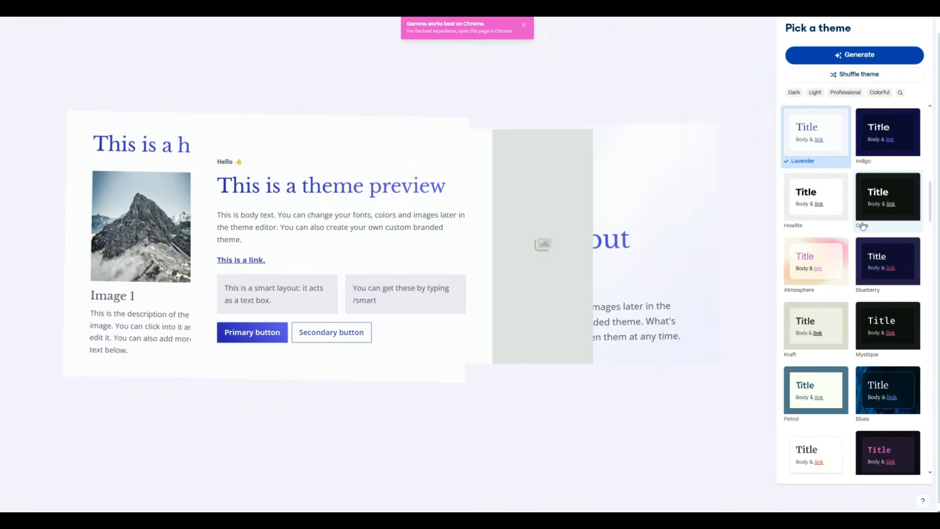
- Pick the Sanguine theme and generate the presentation
click(863, 226)
scroll(876, 225, down, 6)
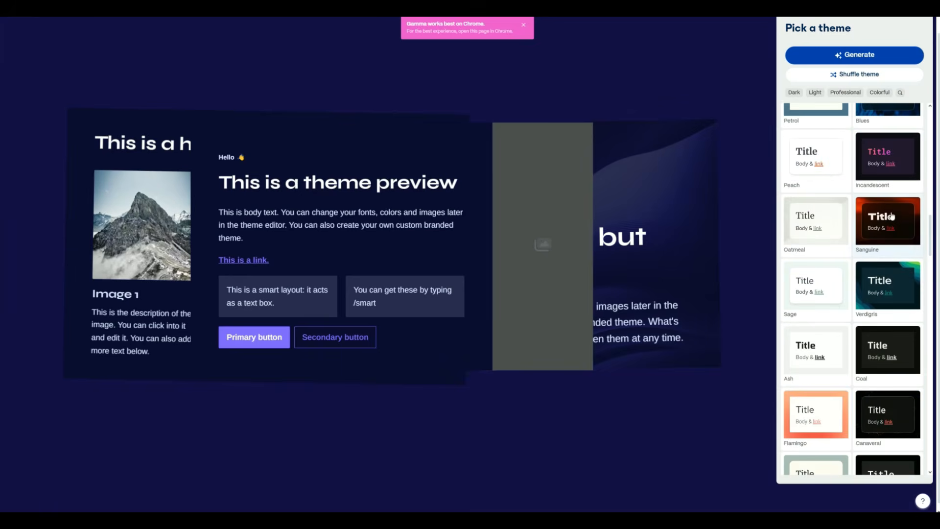
click(891, 223)
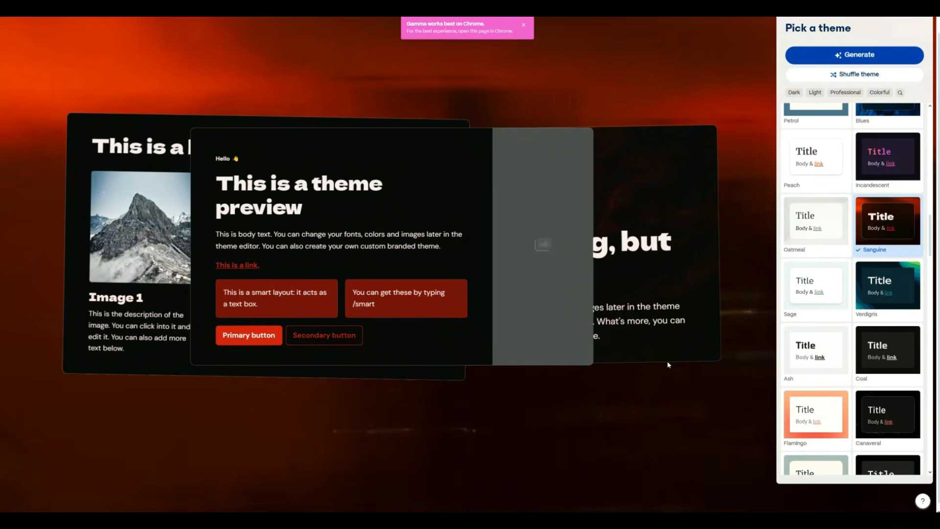
scroll(876, 294, down, 10)
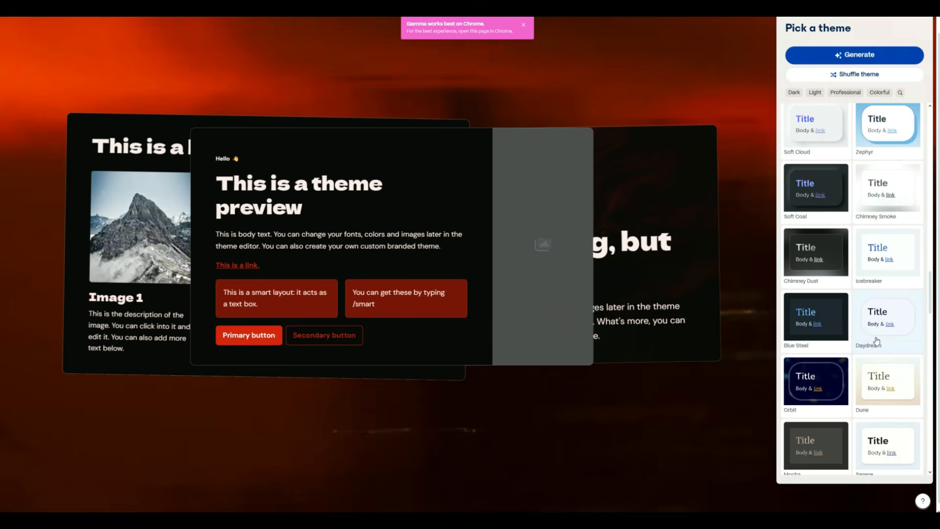
scroll(878, 347, down, 5)
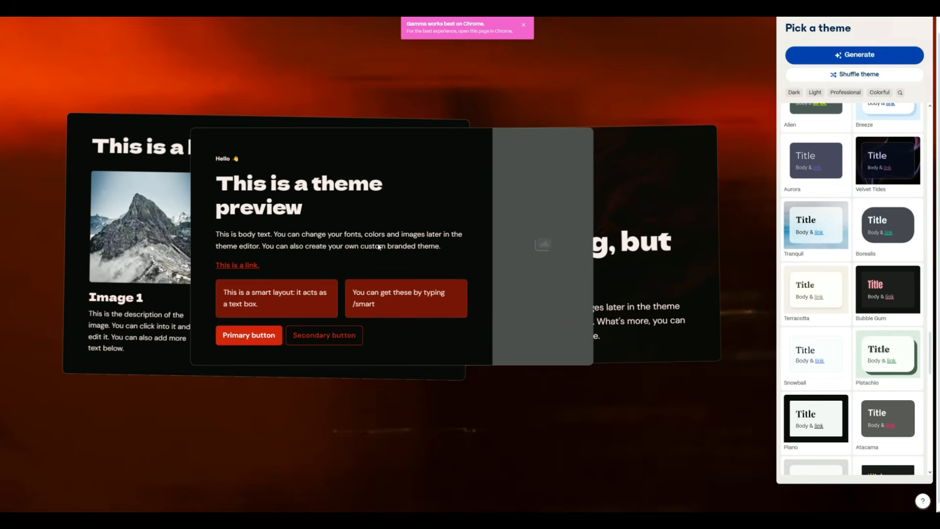
scroll(849, 216, up, 16)
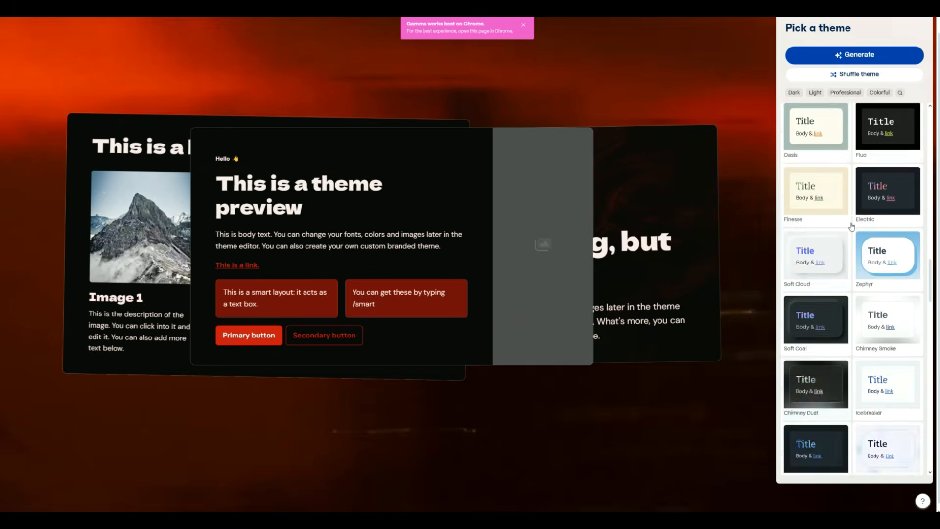
click(842, 54)
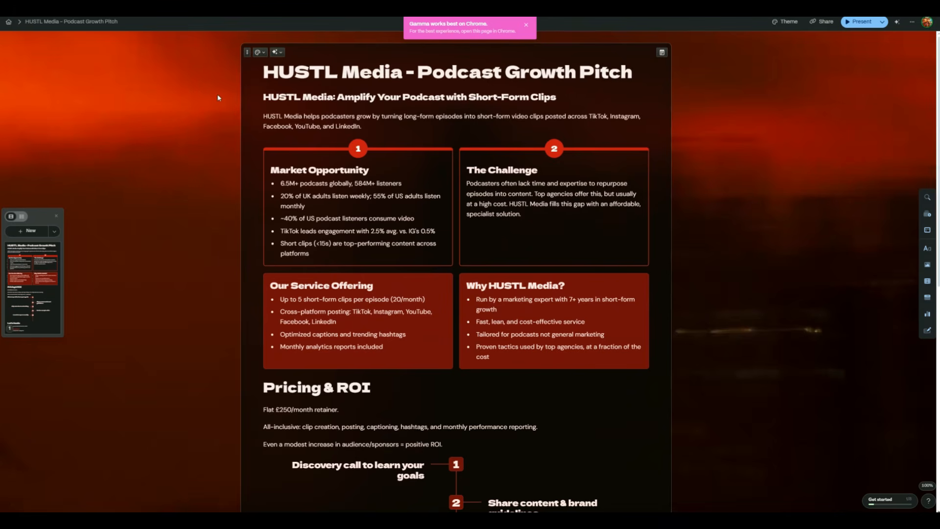
- Scroll through the generated Sanguine presentation to review its content
scroll(232, 116, down, 2)
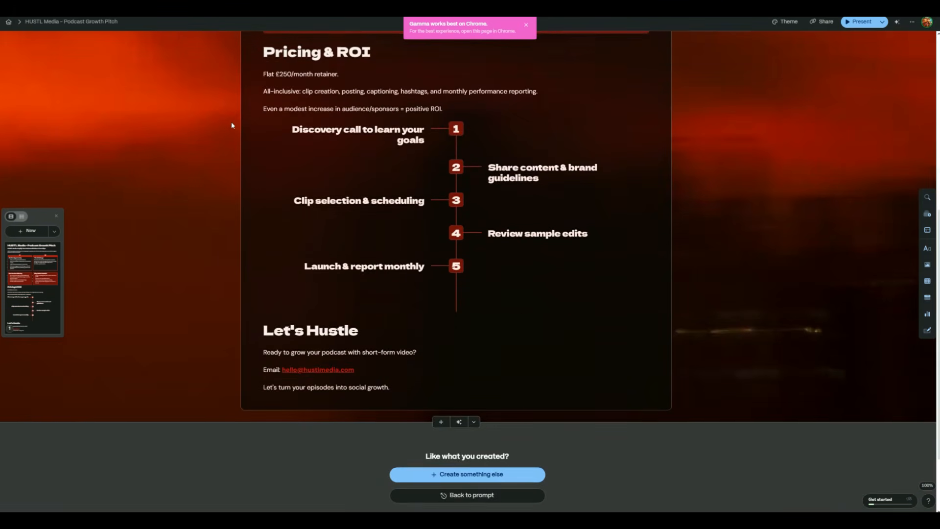
scroll(227, 134, up, 7)
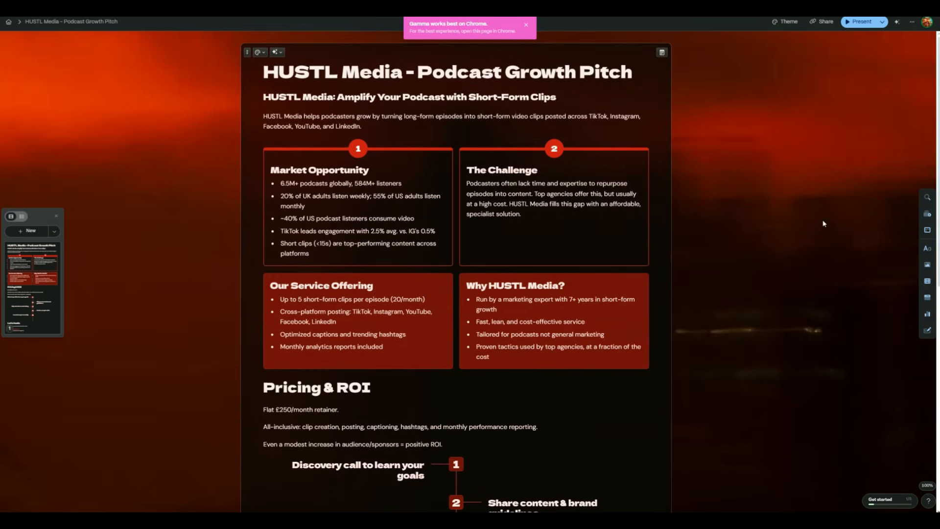
scroll(727, 300, down, 2)
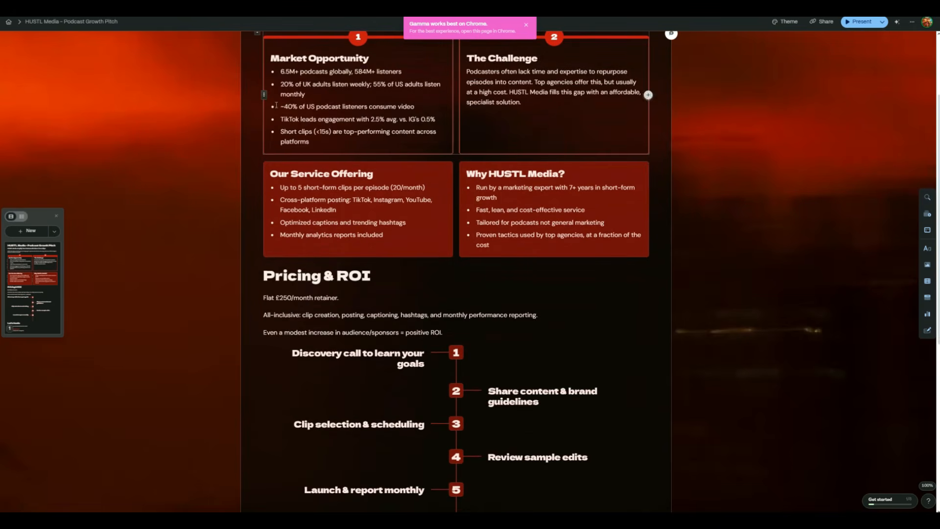
- Return home and start a new AI import of HUSTL_Media_Pitch_Deck_Summary.pdf as a Presentation
click(8, 22)
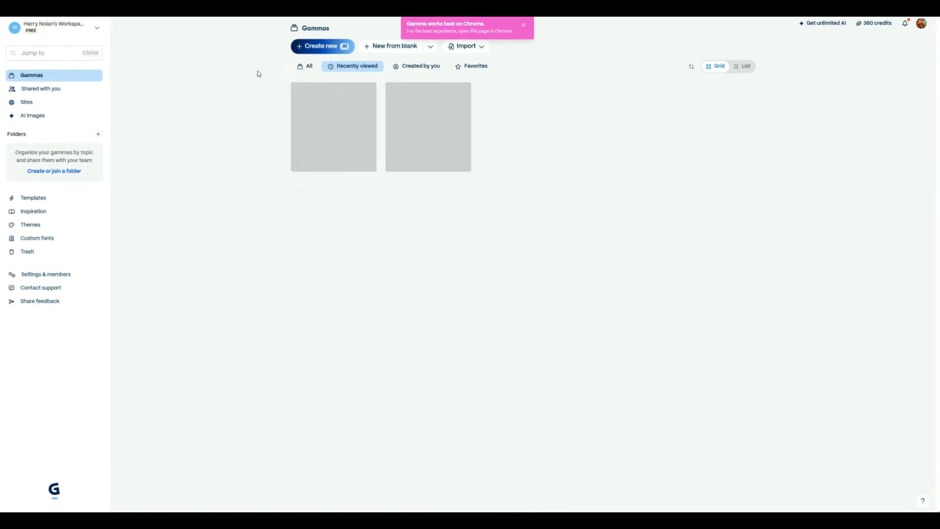
click(320, 48)
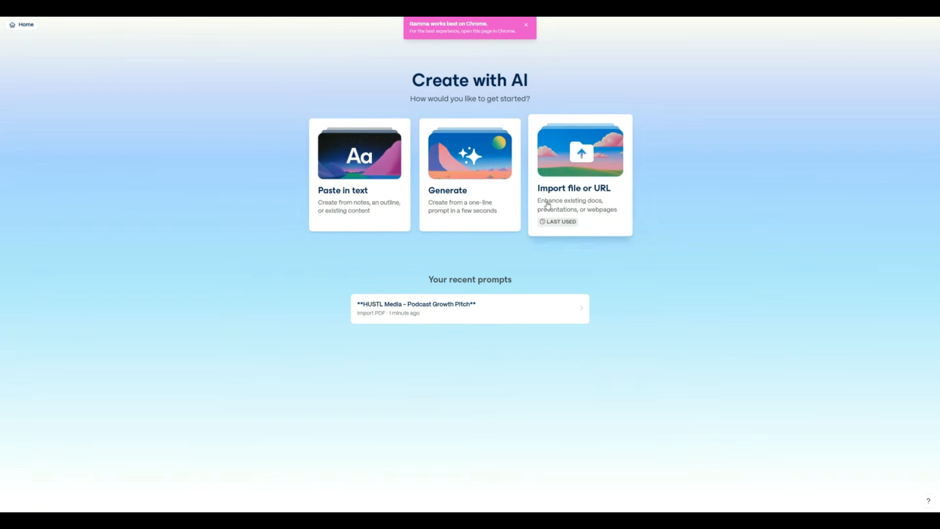
click(563, 201)
click(394, 221)
double_click(500, 186)
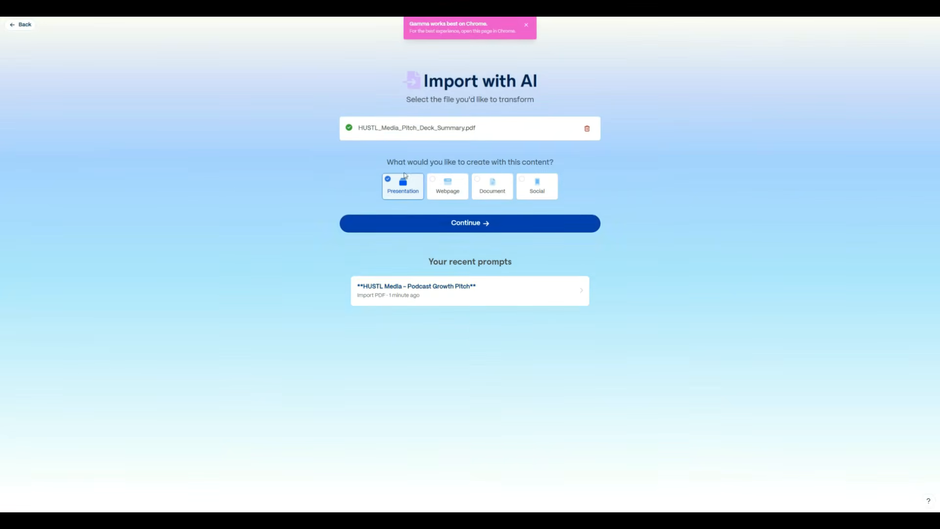
click(430, 221)
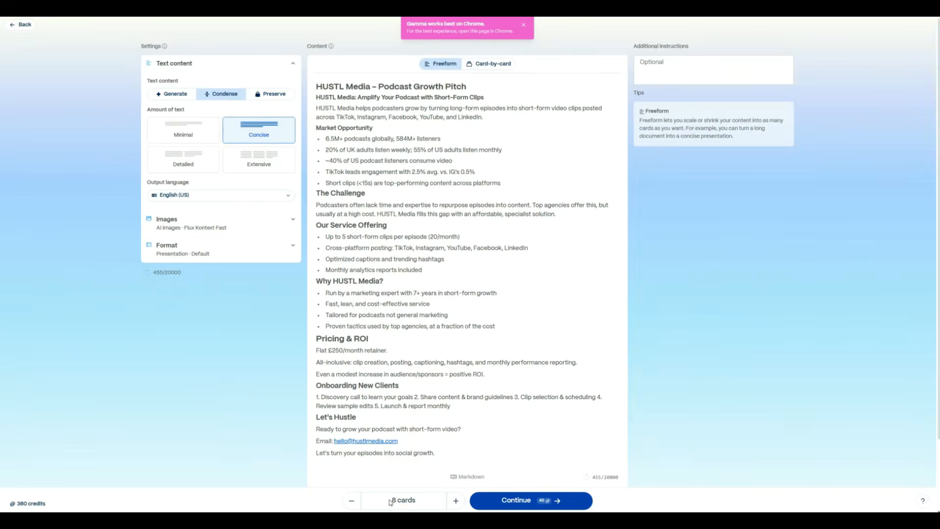
- Generate the condensed presentation with 8 cards
click(456, 500)
click(456, 500)
click(351, 501)
click(352, 500)
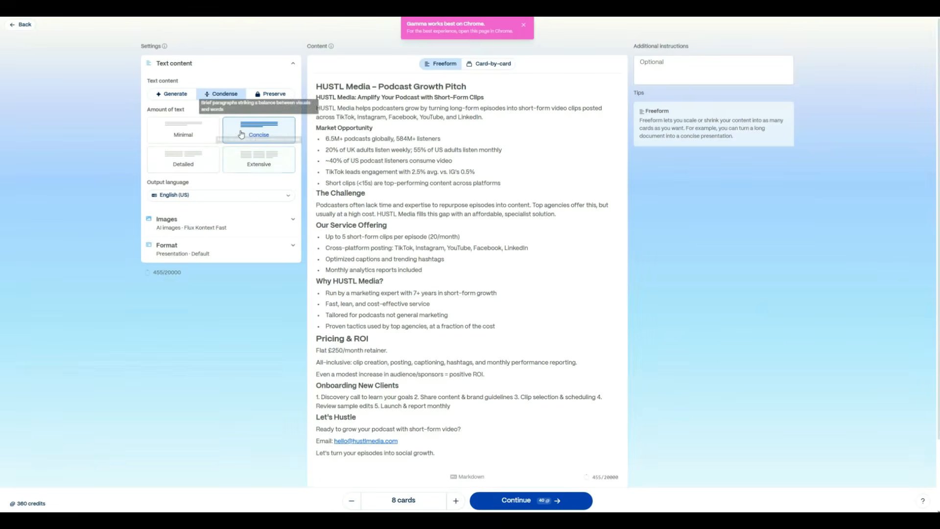
click(532, 498)
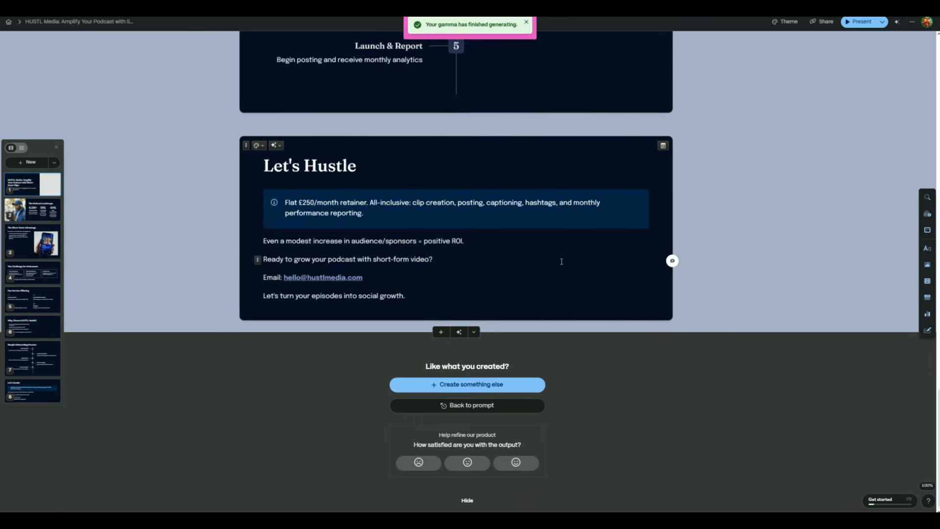
- Scroll up through the generated deck to review the cards back to the title card
scroll(560, 260, up, 20)
scroll(565, 283, up, 3)
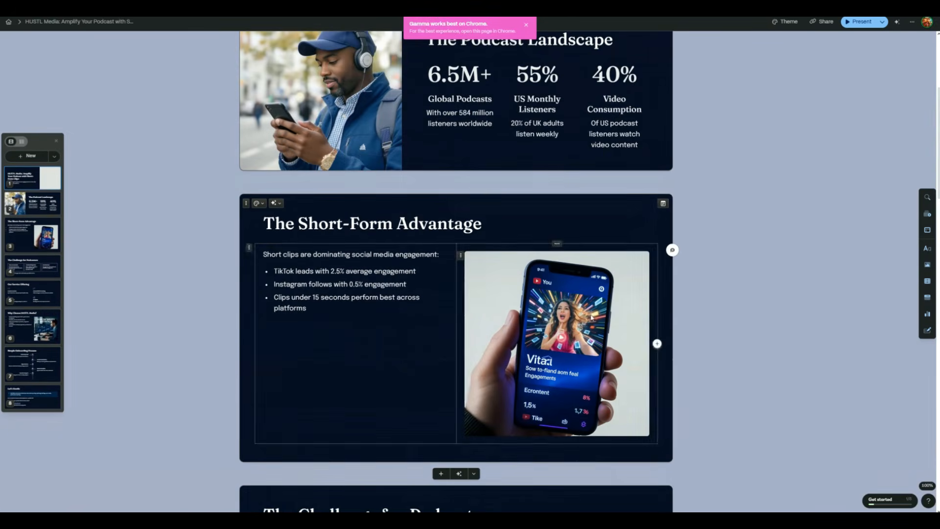
scroll(368, 148, up, 2)
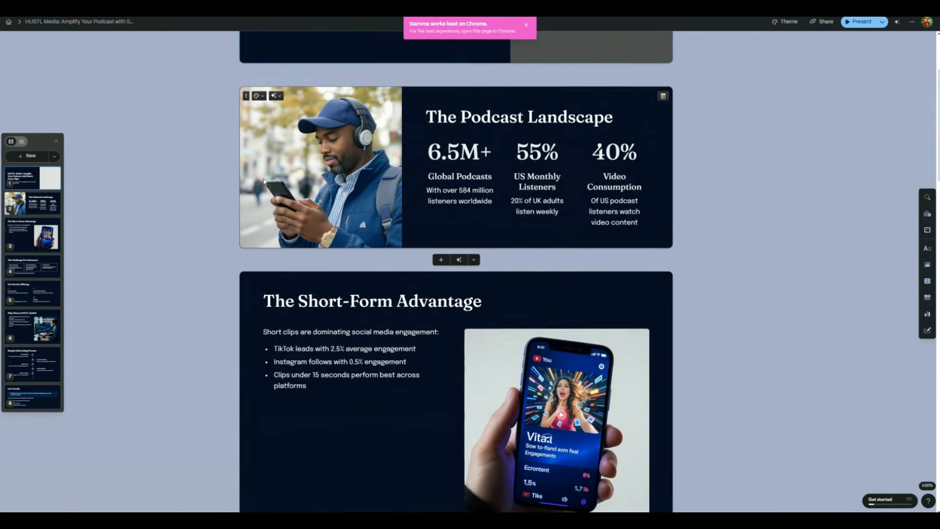
scroll(334, 207, up, 3)
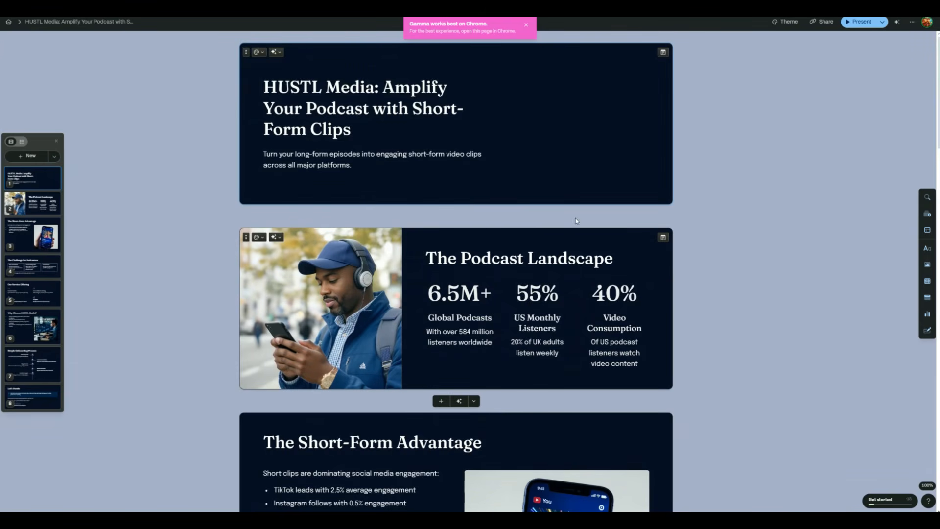
- Copy the presentation's share link and open it in a new browser tab
click(822, 21)
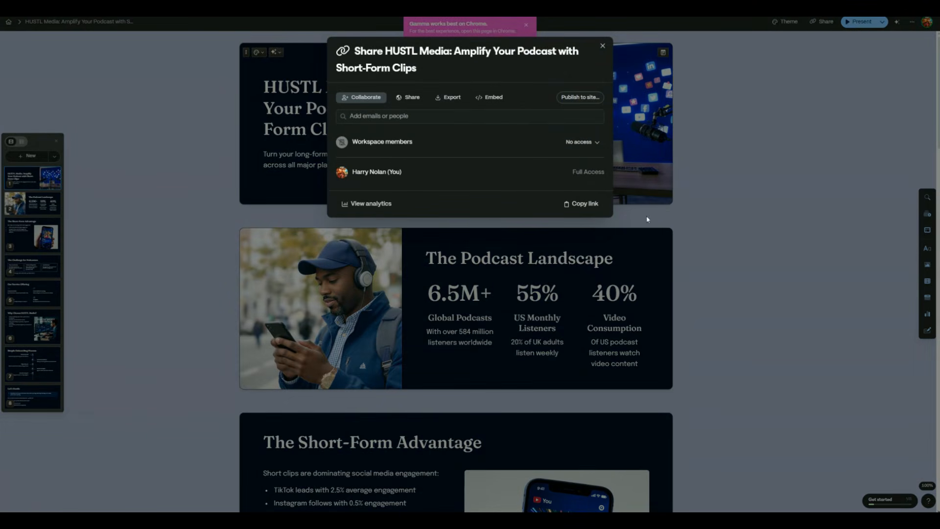
click(581, 203)
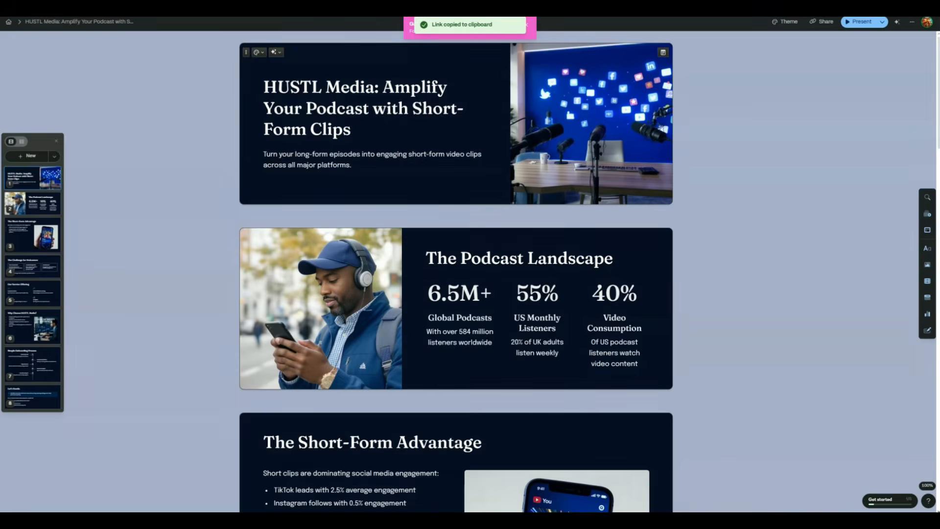
key(ctrl+t)
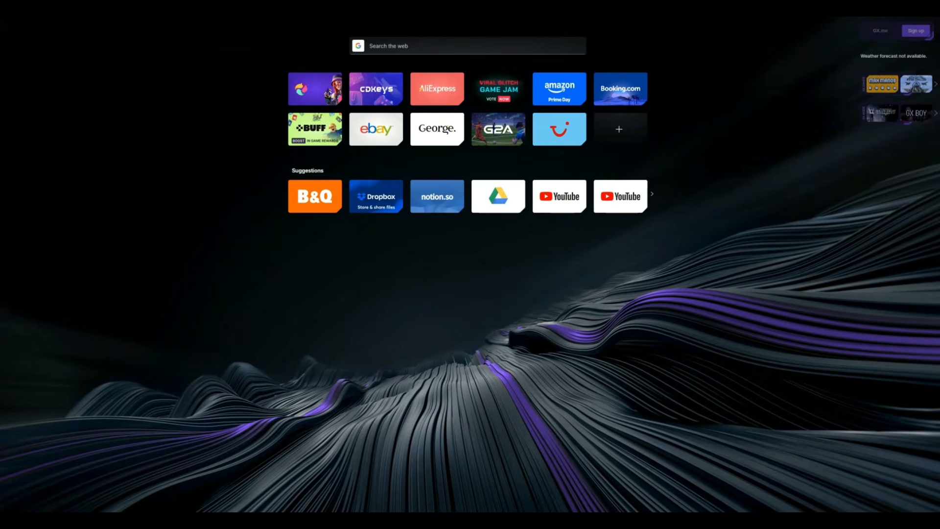
key(ctrl+v)
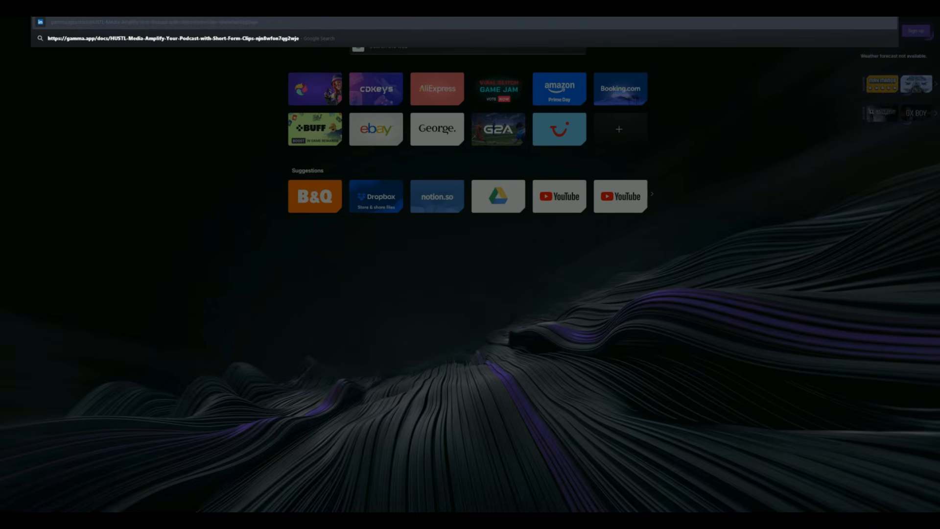
key(Return)
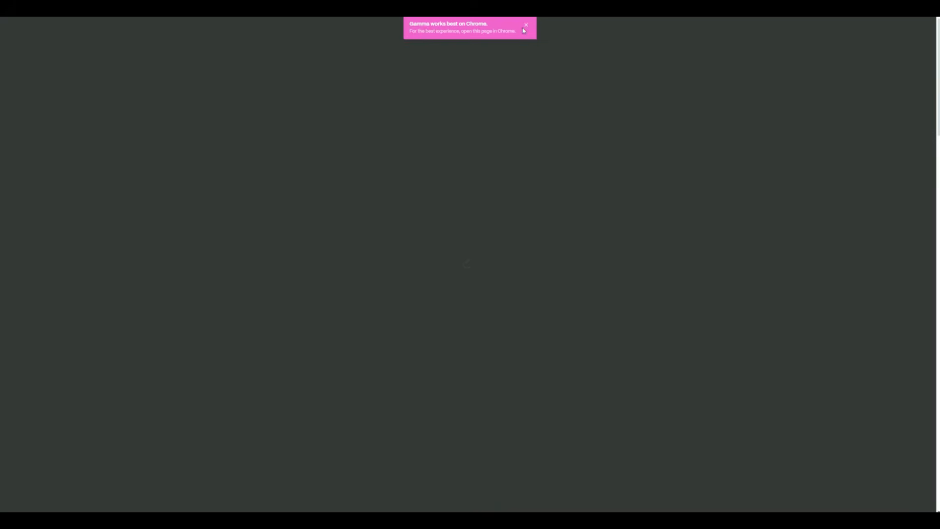
- Dismiss the browser notice, start presenting the deck and advance to the second slide
click(526, 25)
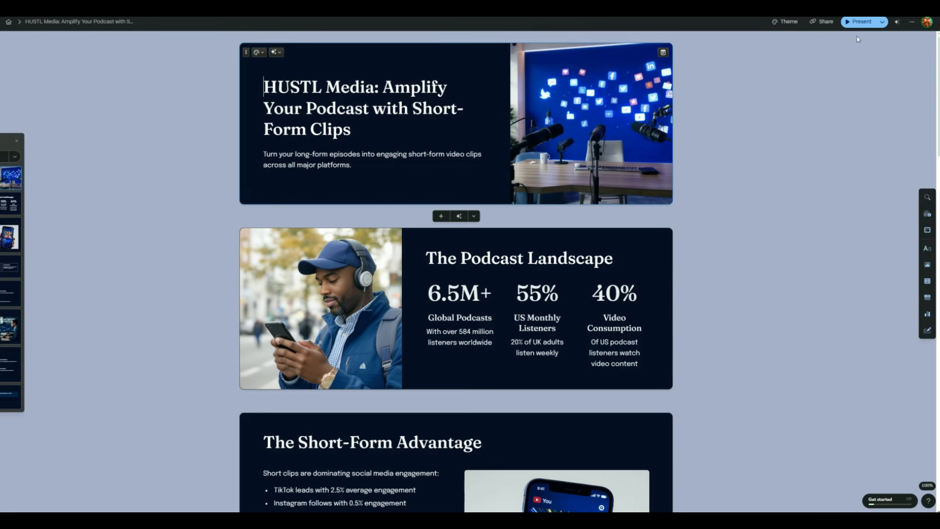
click(858, 21)
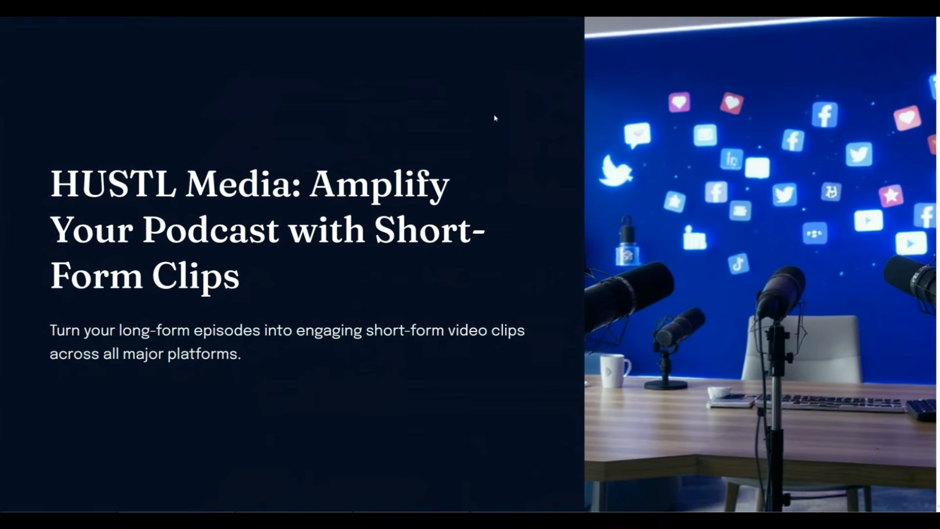
key(Right)
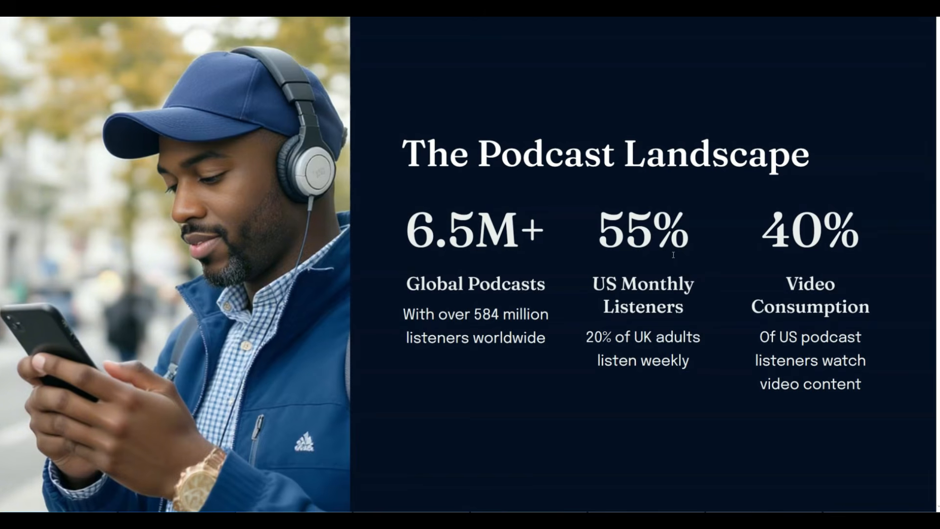
- Advance through the remaining presentation slides and exit presenting mode
key(Right)
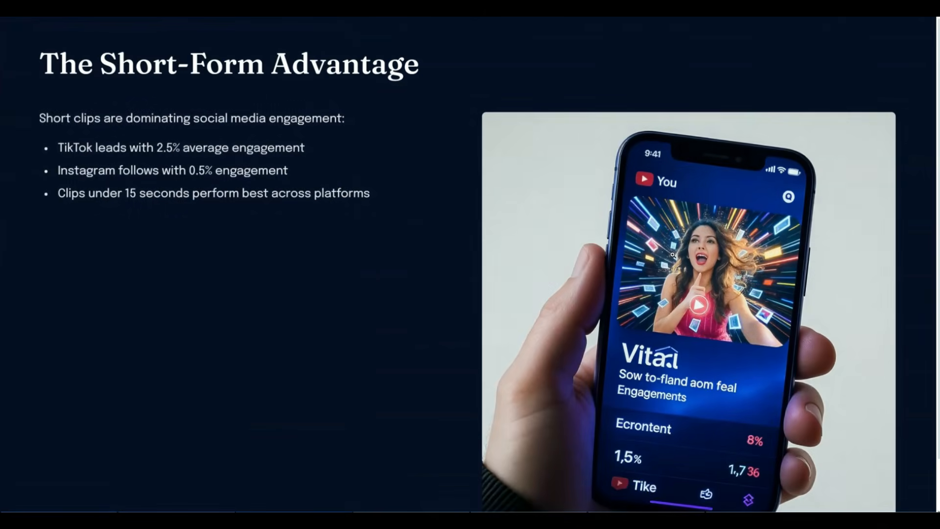
scroll(672, 254, down, 2)
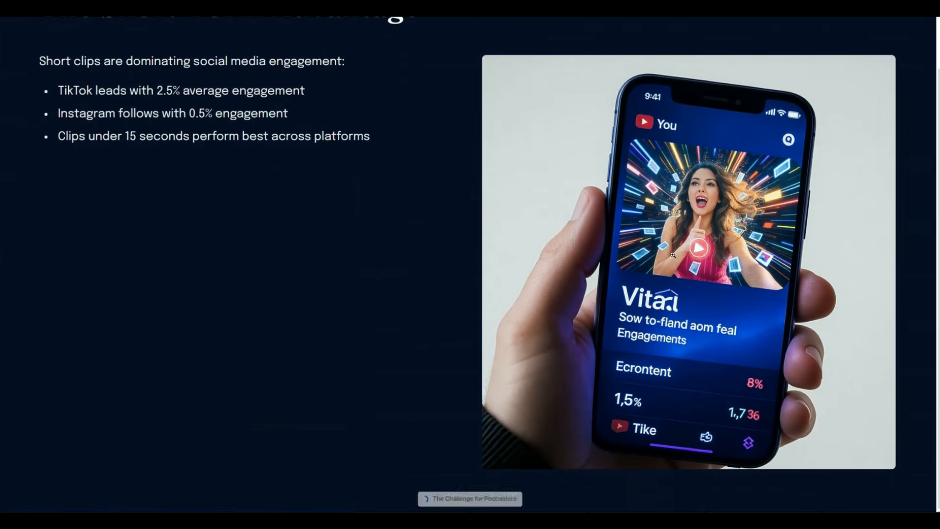
key(Right)
key(Right)
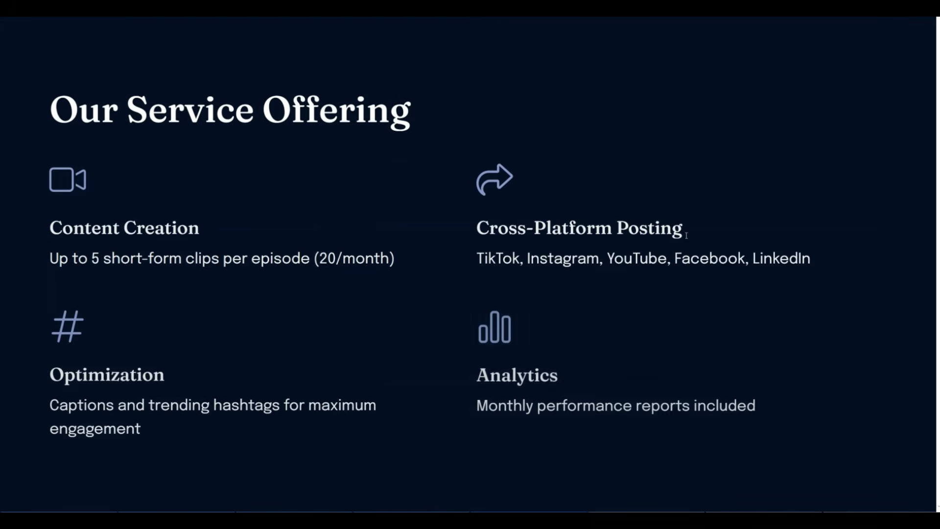
key(Right)
scroll(638, 246, down, 2)
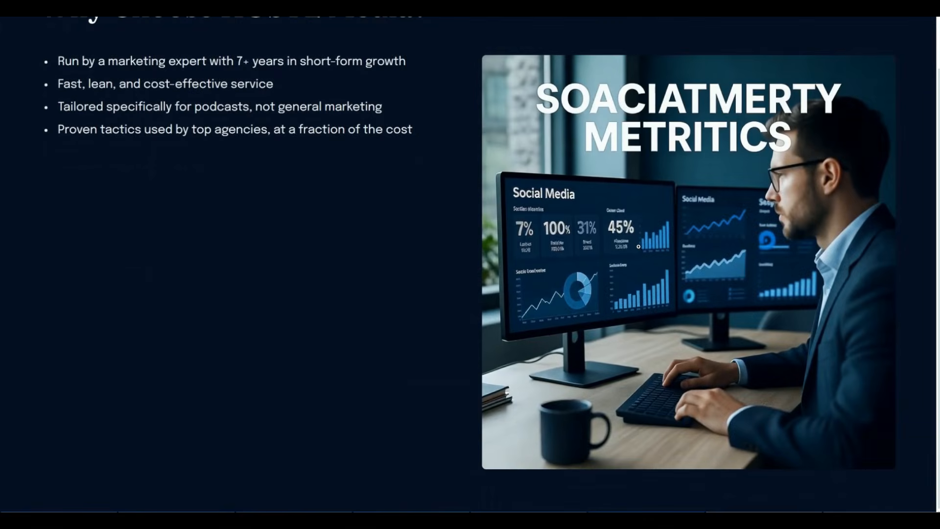
key(Escape)
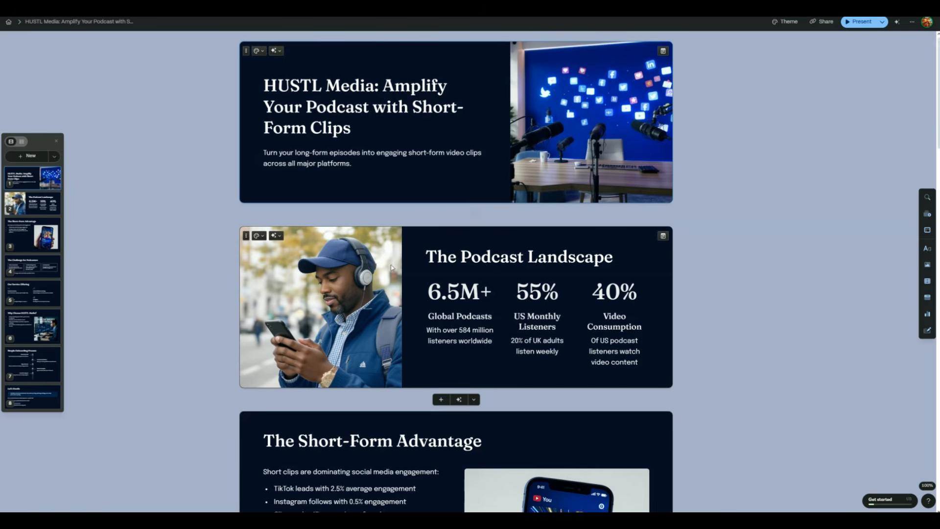
- Open the AI card-editing options for The Podcast Landscape card, then add a blank item to its statistics grid
scroll(301, 158, down, 5)
click(301, 155)
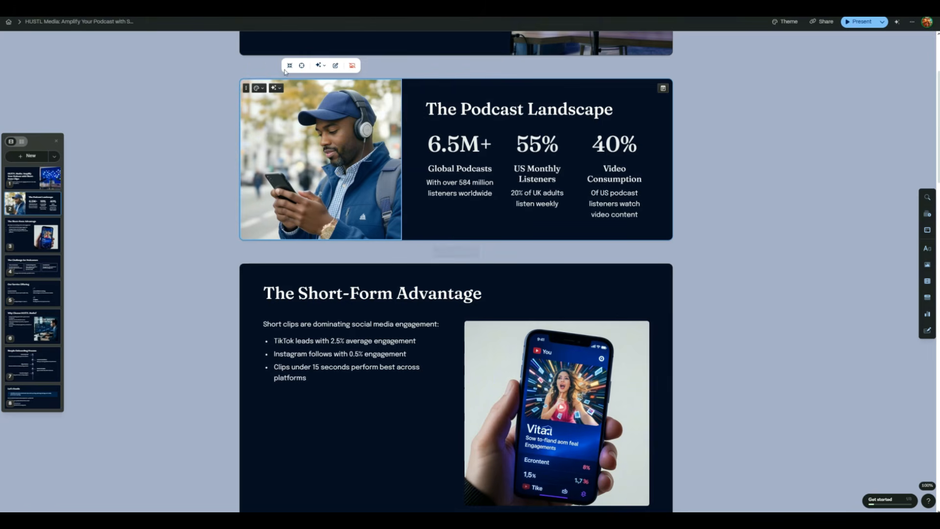
click(276, 88)
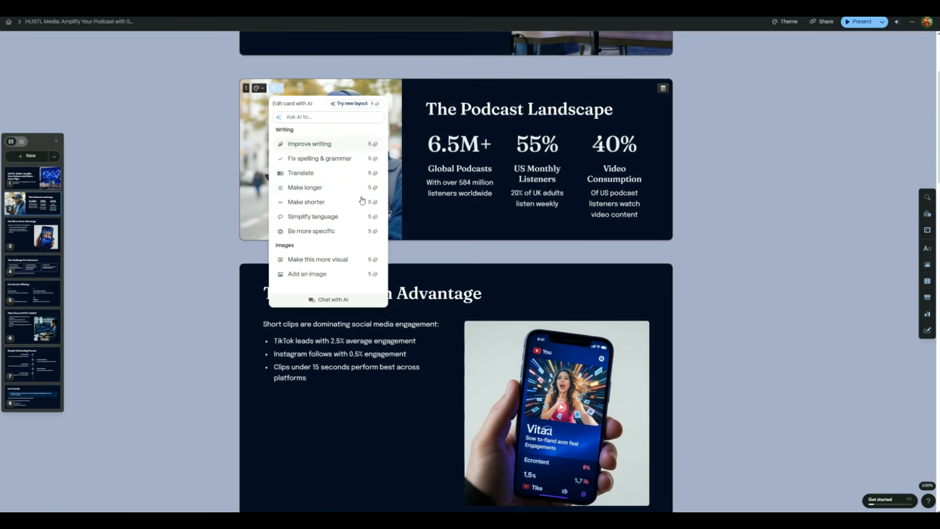
click(193, 226)
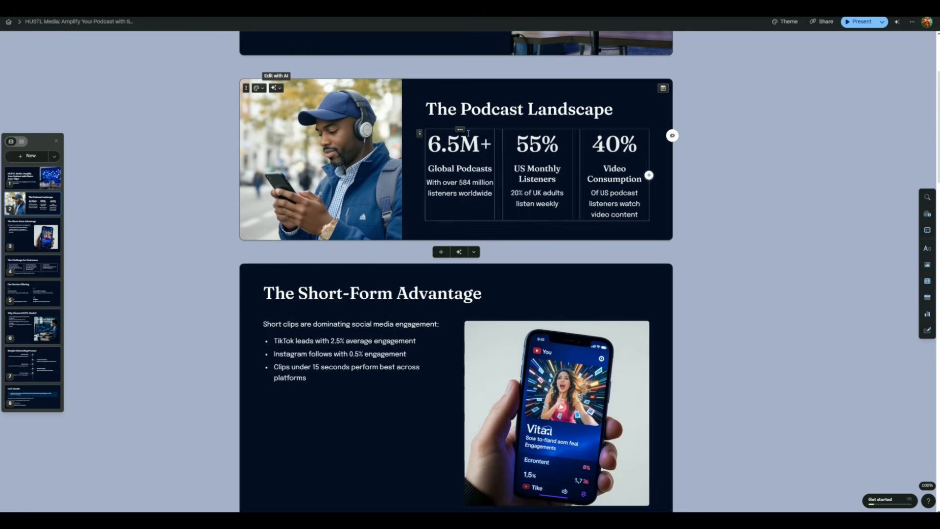
click(649, 174)
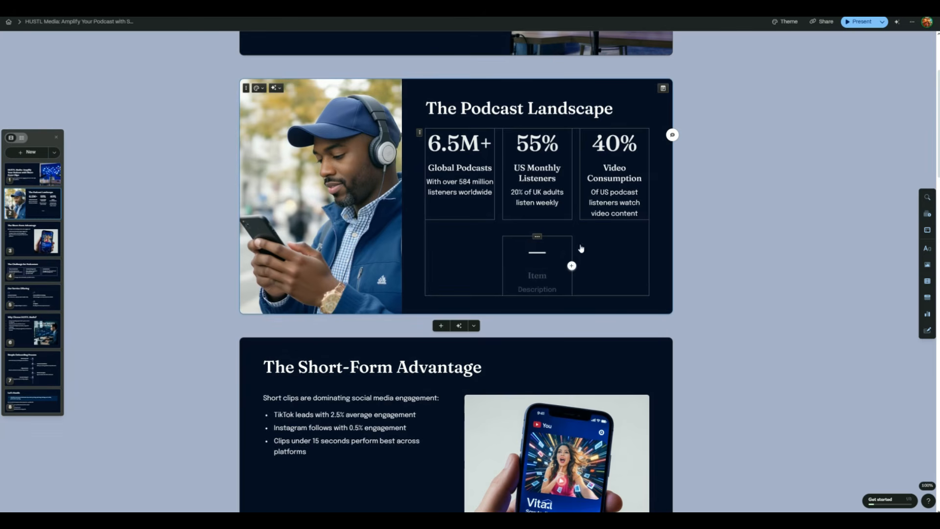
click(190, 61)
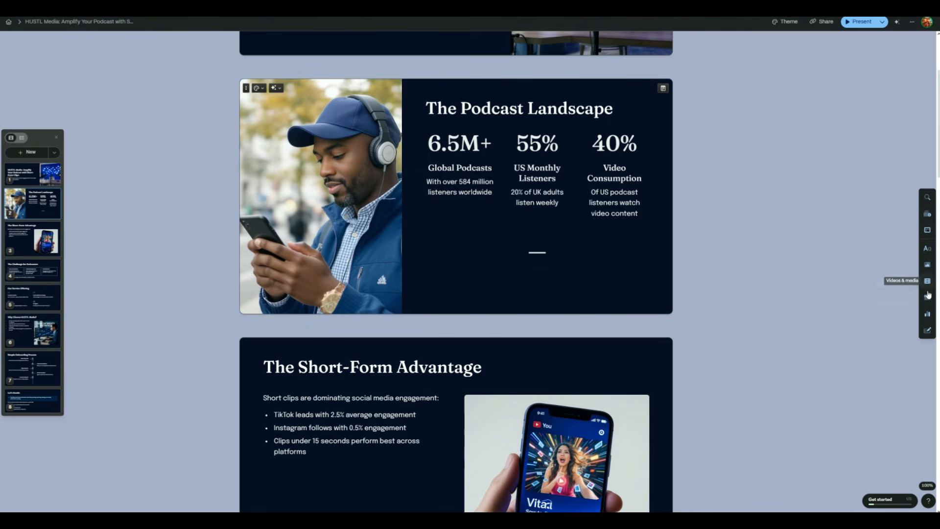
- Browse the image and basic block insertion panels and scroll through the deck's cards down to Let's Hustle
click(927, 265)
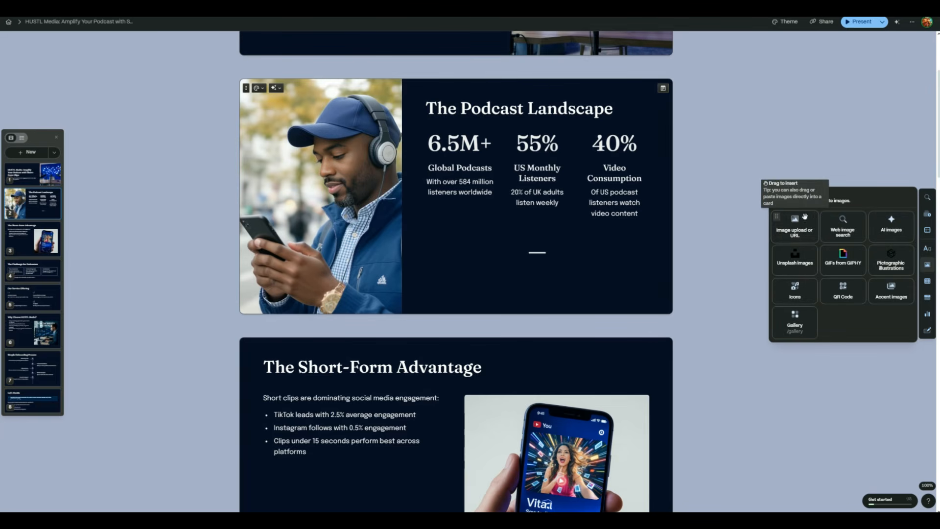
click(927, 248)
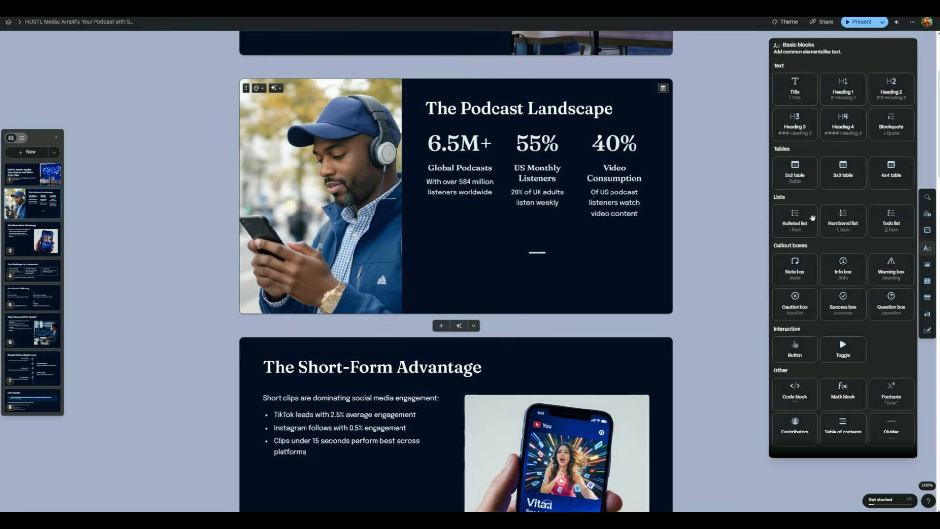
scroll(639, 251, up, 3)
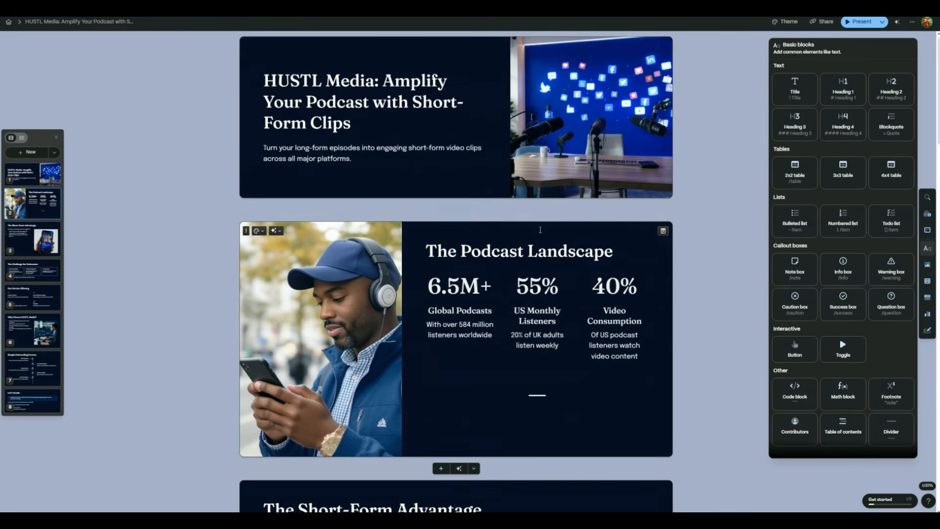
scroll(587, 240, down, 10)
scroll(541, 230, down, 10)
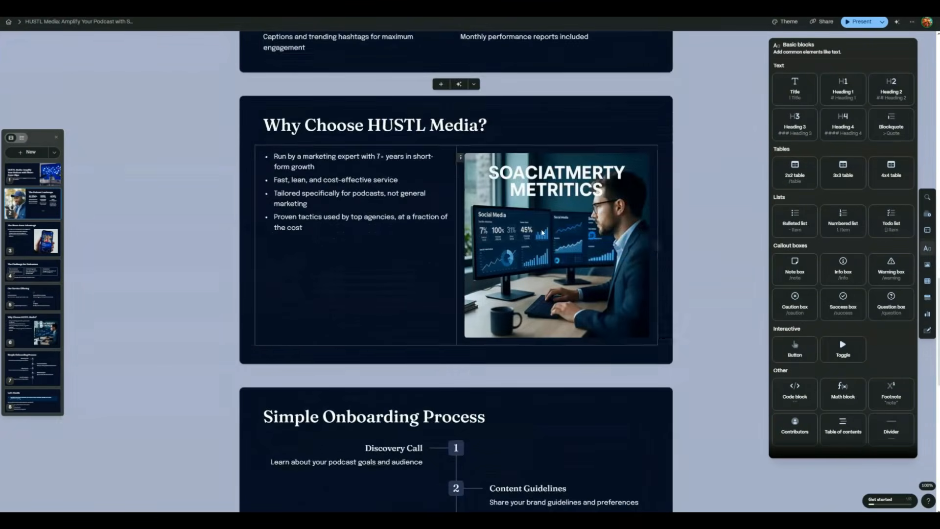
scroll(542, 234, down, 4)
scroll(543, 235, up, 10)
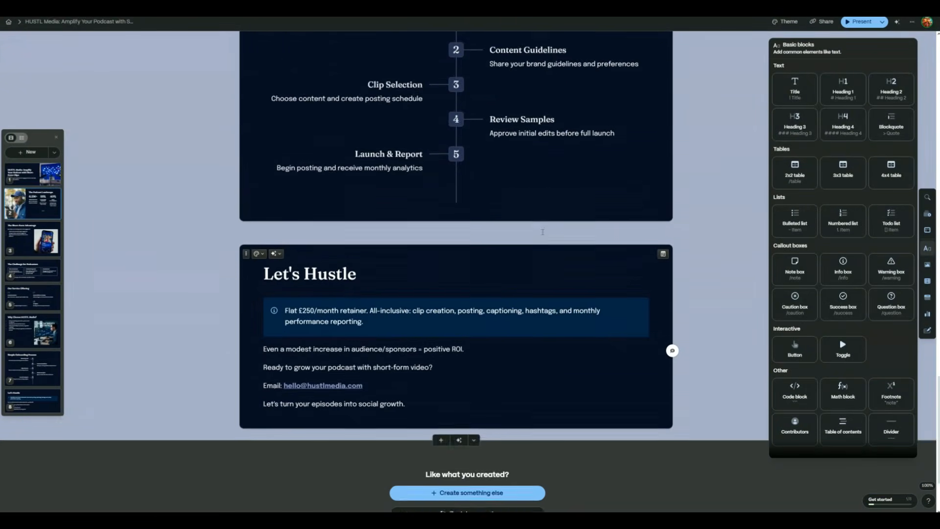